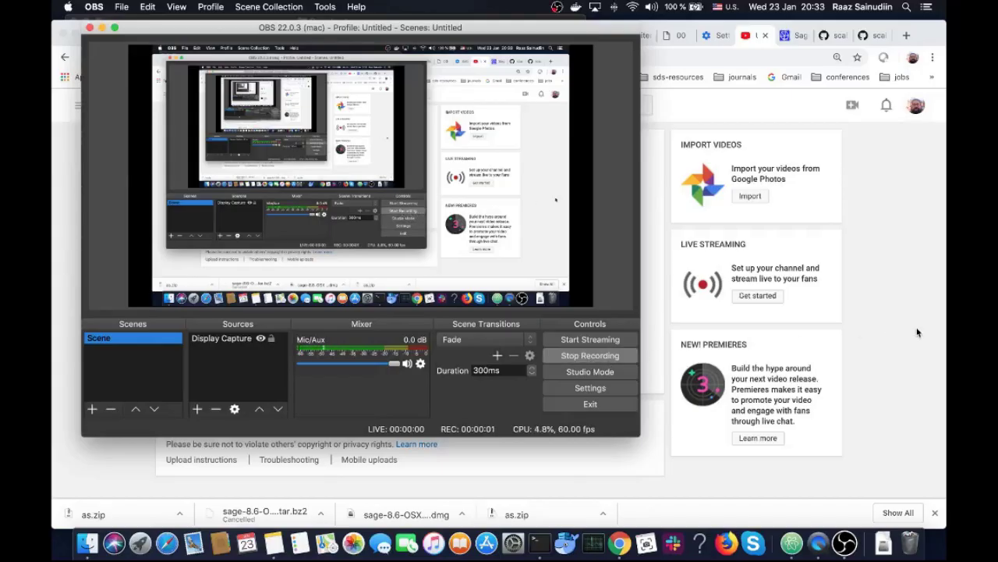
# Bring Chrome forward and go back to the SageMath home page
pyautogui.click(917, 332)
pyautogui.click(788, 41)
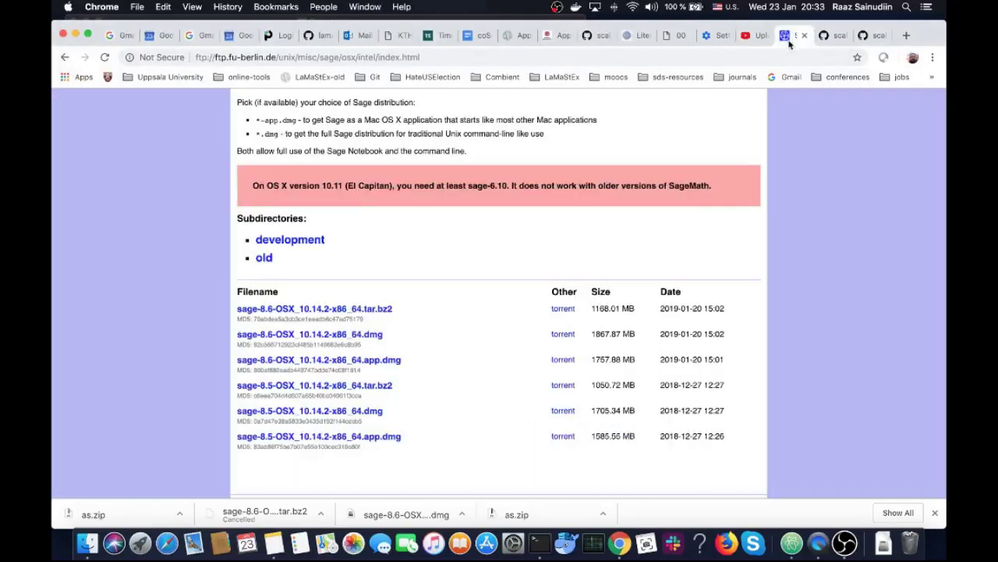
pyautogui.click(65, 57)
pyautogui.click(64, 57)
# Open the Download 8.6 page, then the Mac OSX binaries page, and scroll to the Europe mirrors
pyautogui.moveTo(279, 166)
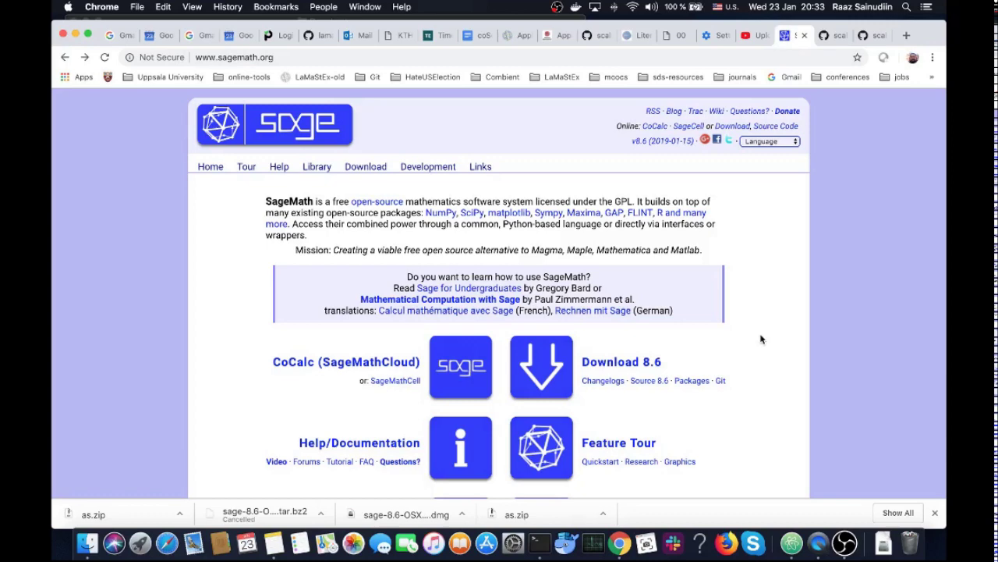
pyautogui.click(548, 372)
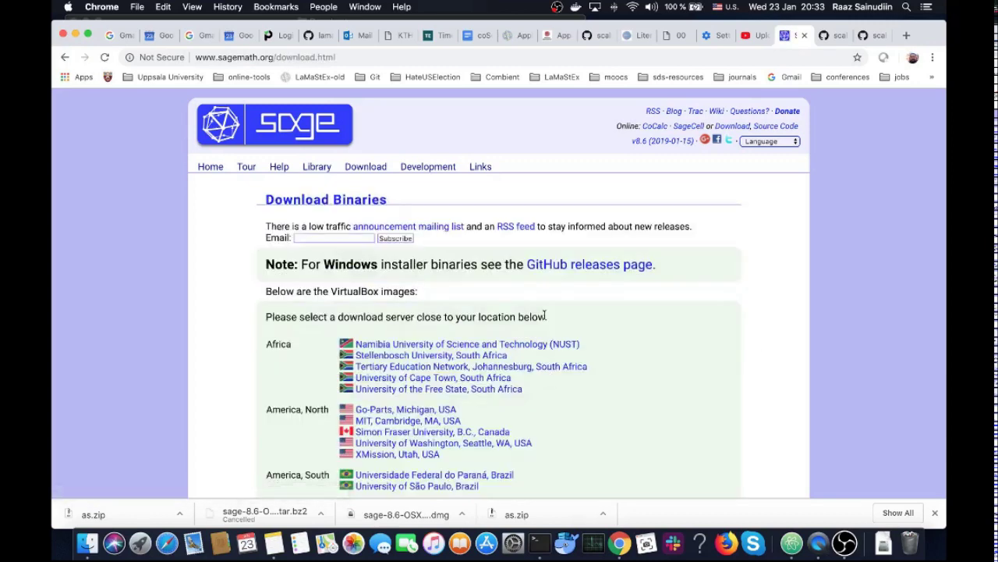
pyautogui.moveTo(366, 165)
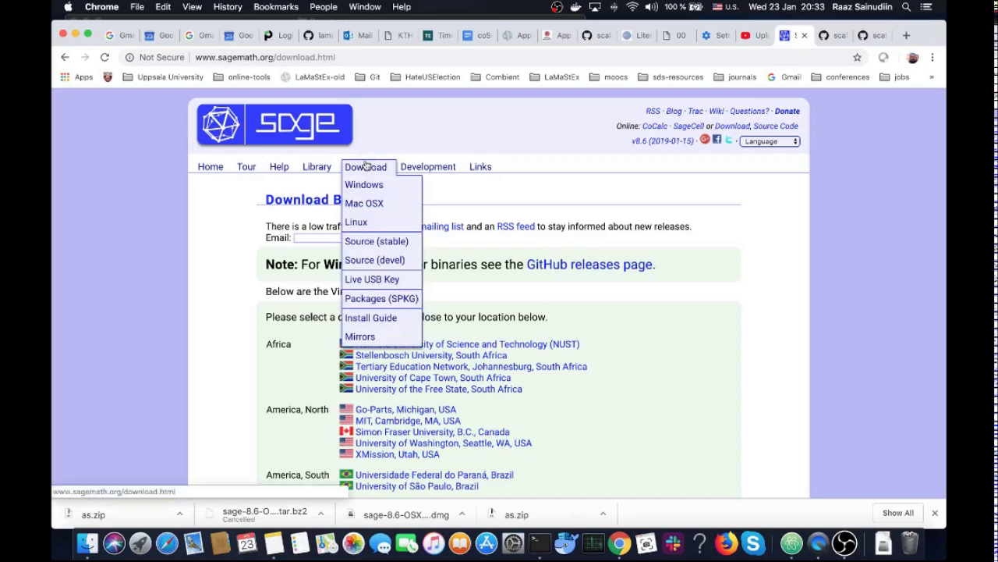
pyautogui.click(363, 205)
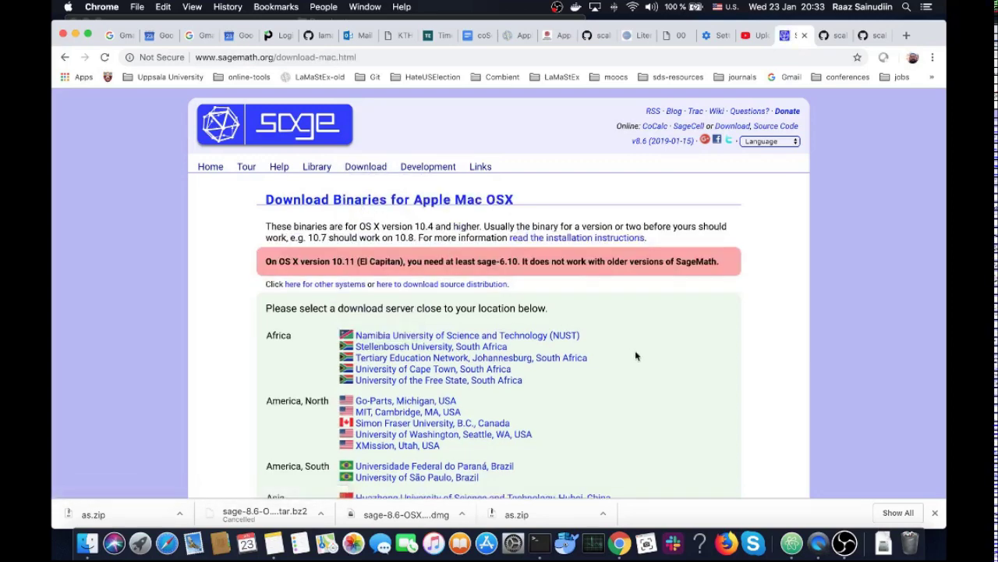
pyautogui.scroll(-8, 635, 356)
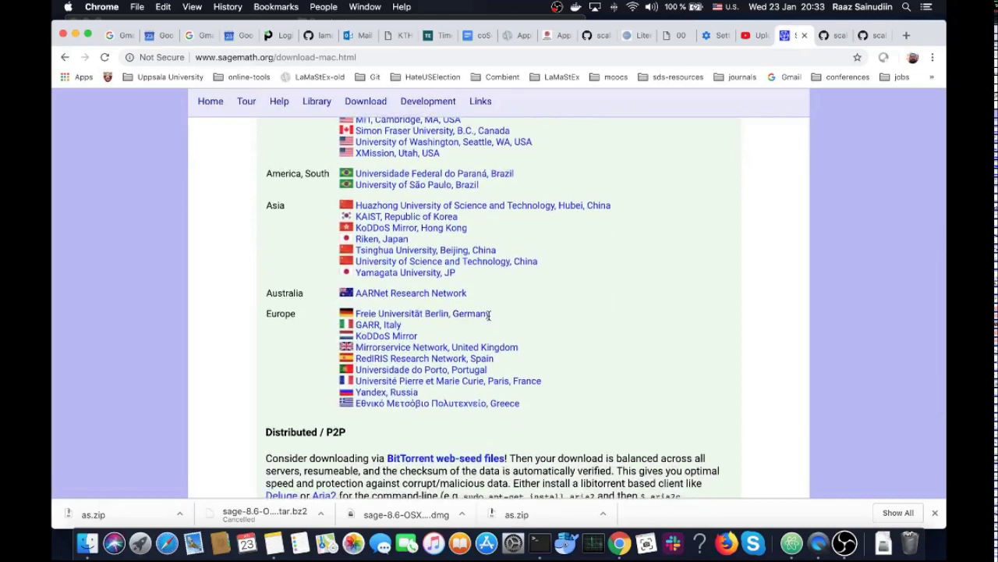
# Open the Freie Universität Berlin mirror and confirm via About This Mac that the processor is Intel
pyautogui.click(489, 315)
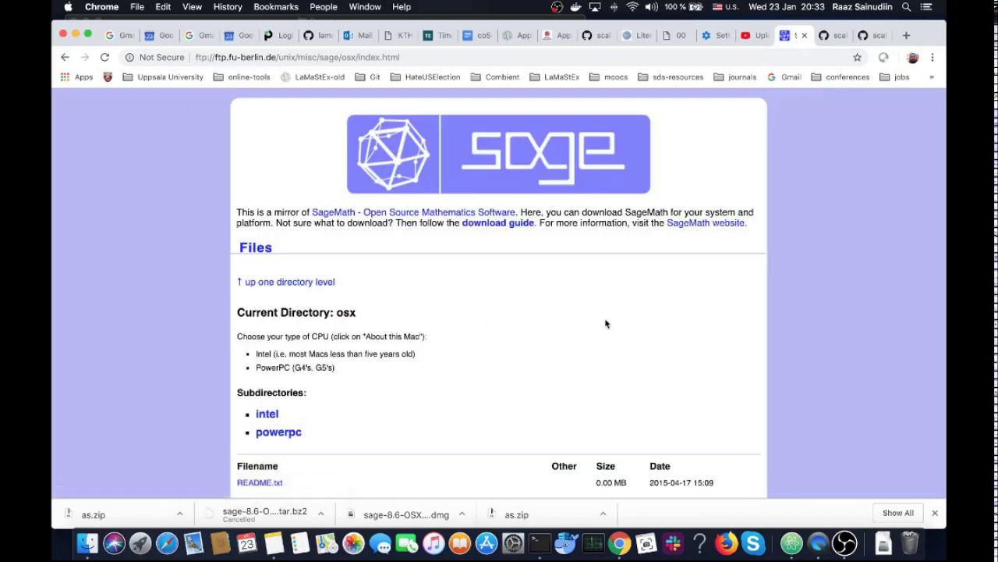
pyautogui.scroll(-2, 606, 324)
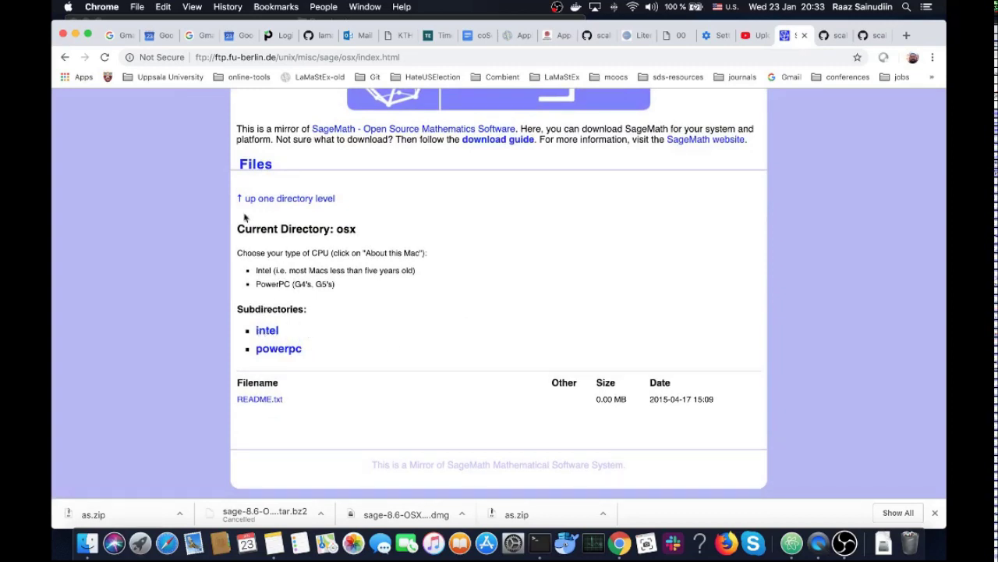
pyautogui.click(70, 8)
pyautogui.click(83, 23)
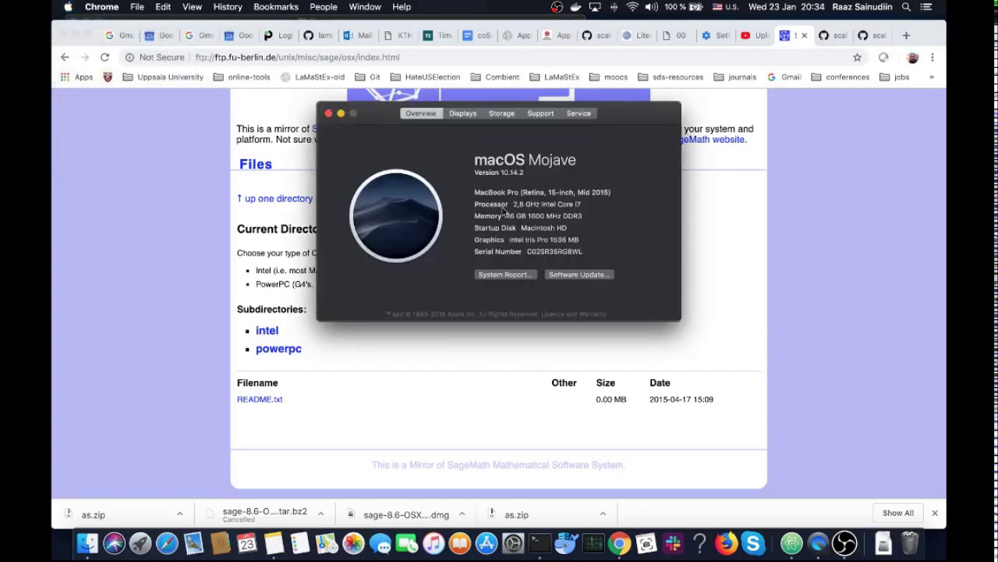
pyautogui.doubleClick(549, 204)
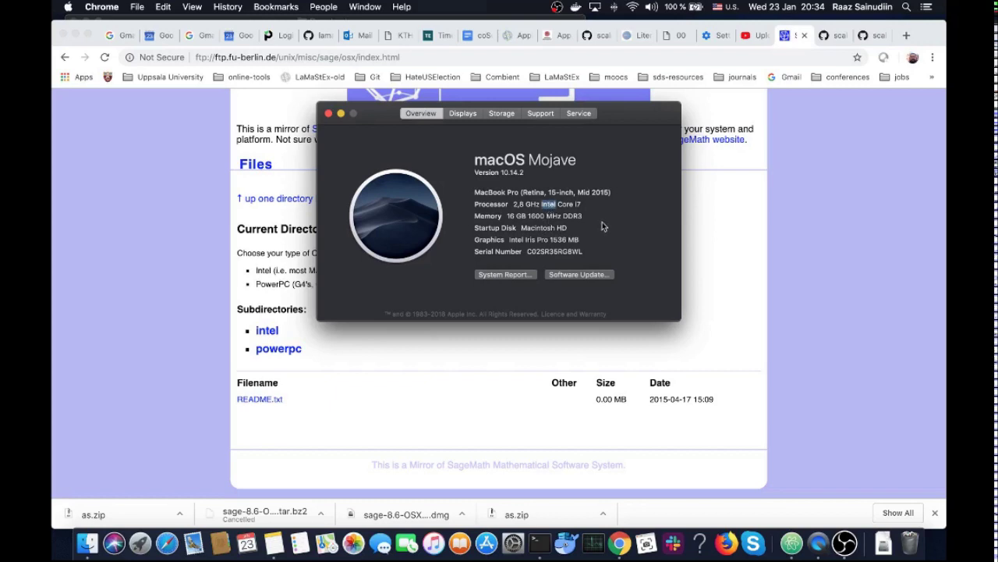
pyautogui.click(328, 115)
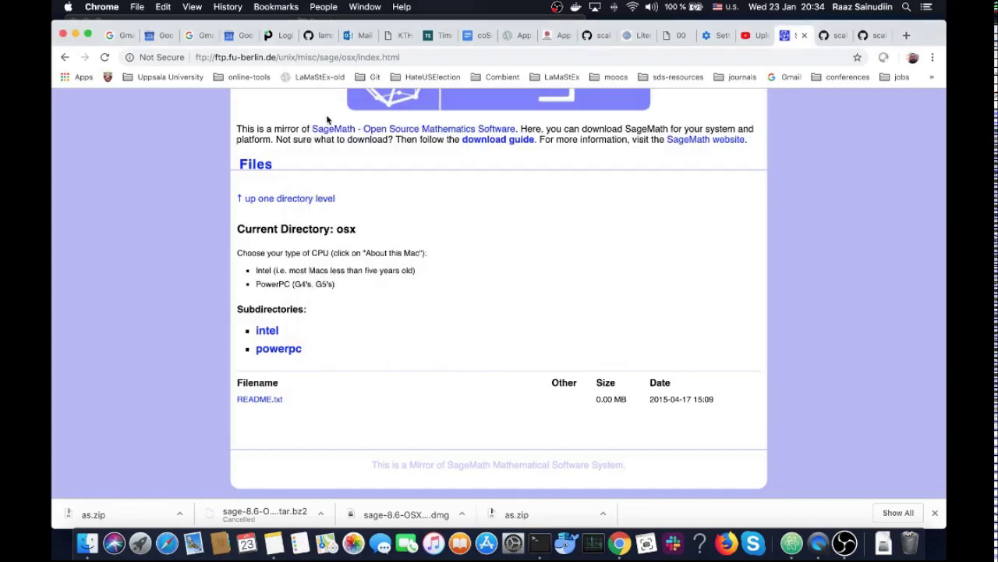
# Open the intel subdirectory and read the .dmg distribution's description above the file list
pyautogui.click(271, 334)
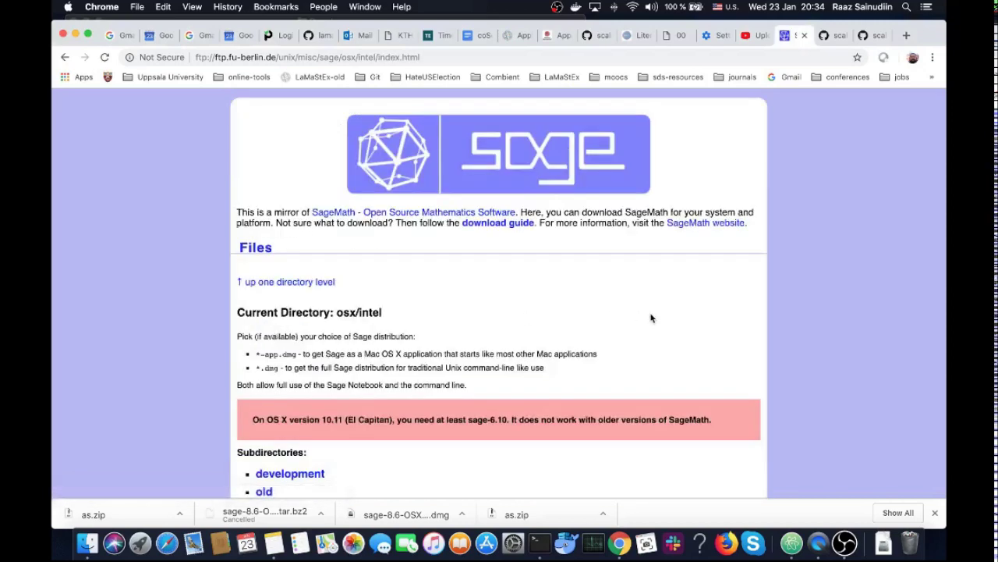
pyautogui.scroll(-2, 651, 318)
pyautogui.scroll(-2, 651, 317)
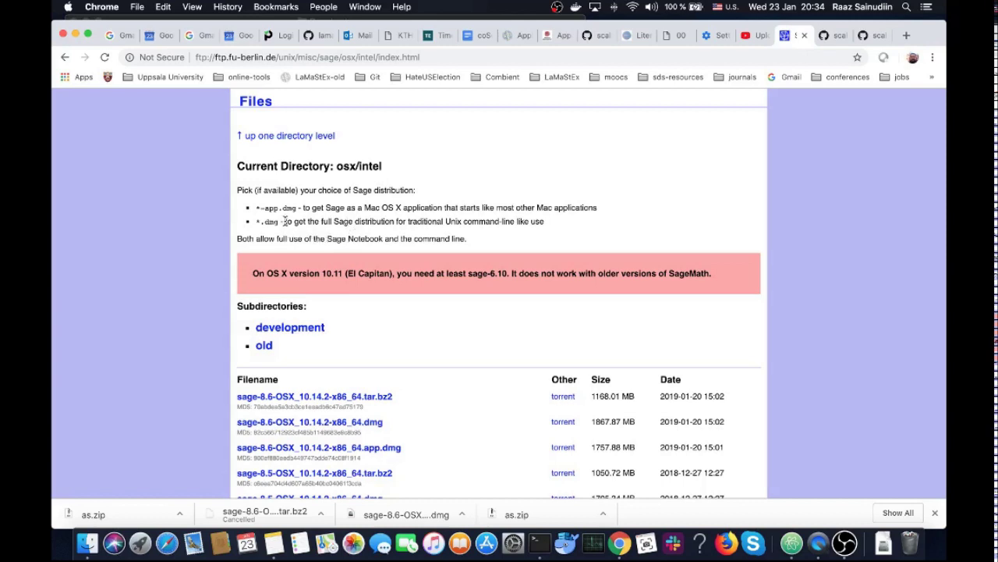
pyautogui.moveTo(285, 221); pyautogui.dragTo(548, 226)
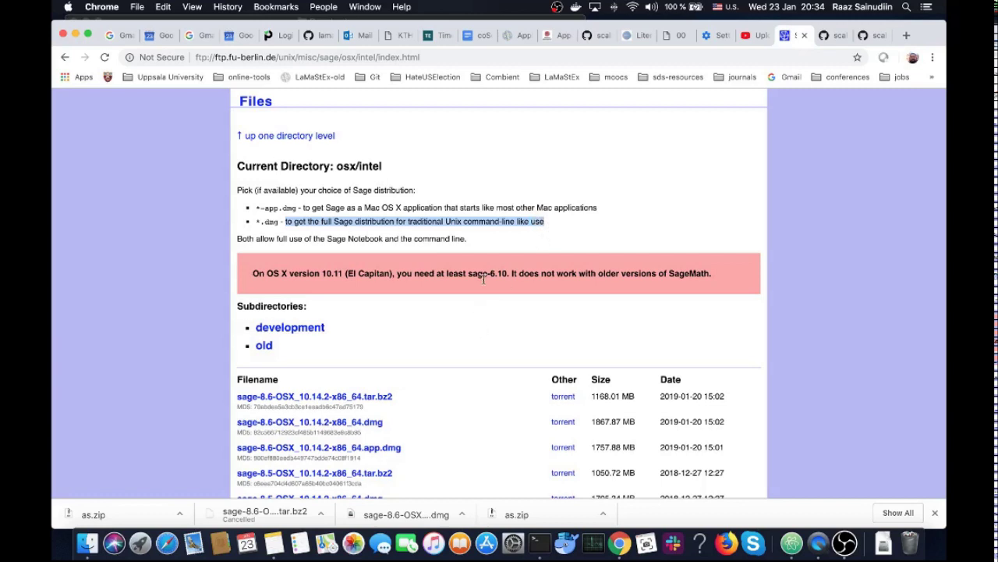
pyautogui.click(483, 241)
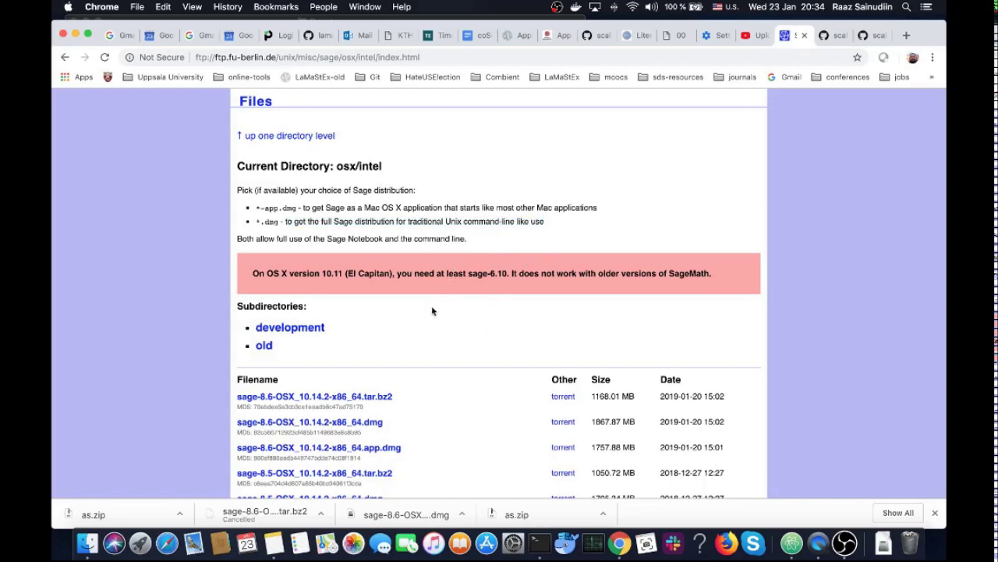
pyautogui.scroll(-3, 433, 311)
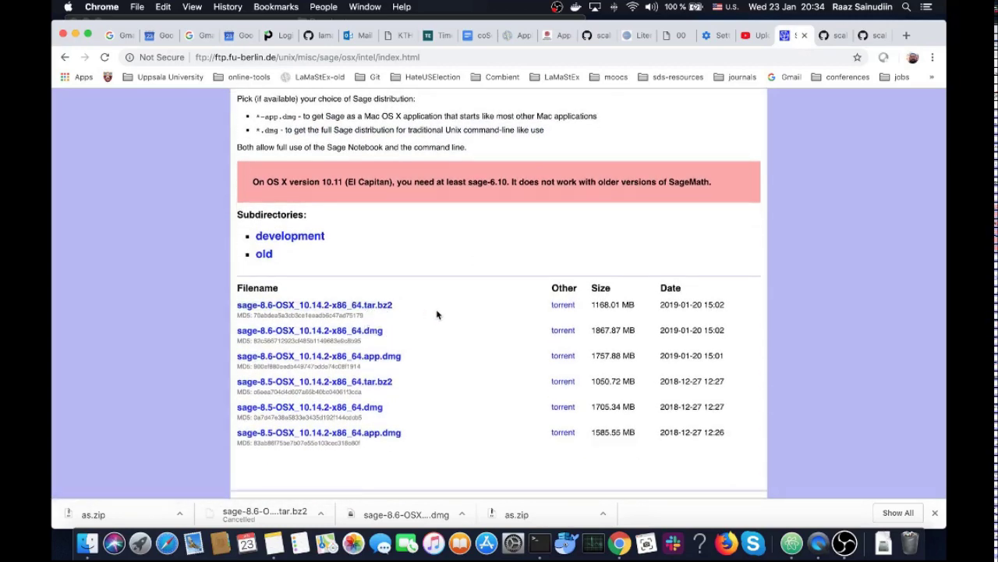
pyautogui.scroll(1, 437, 315)
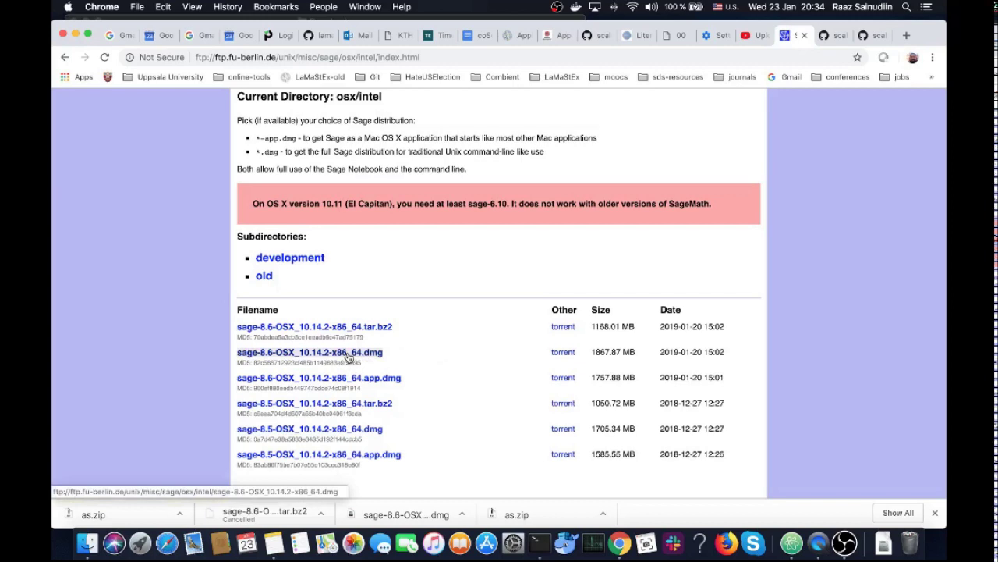
# Start downloading sage-8.6-OSX_10.14.2-x86_64.dmg, pick Downloads, then cancel the save sheet
pyautogui.click(349, 355)
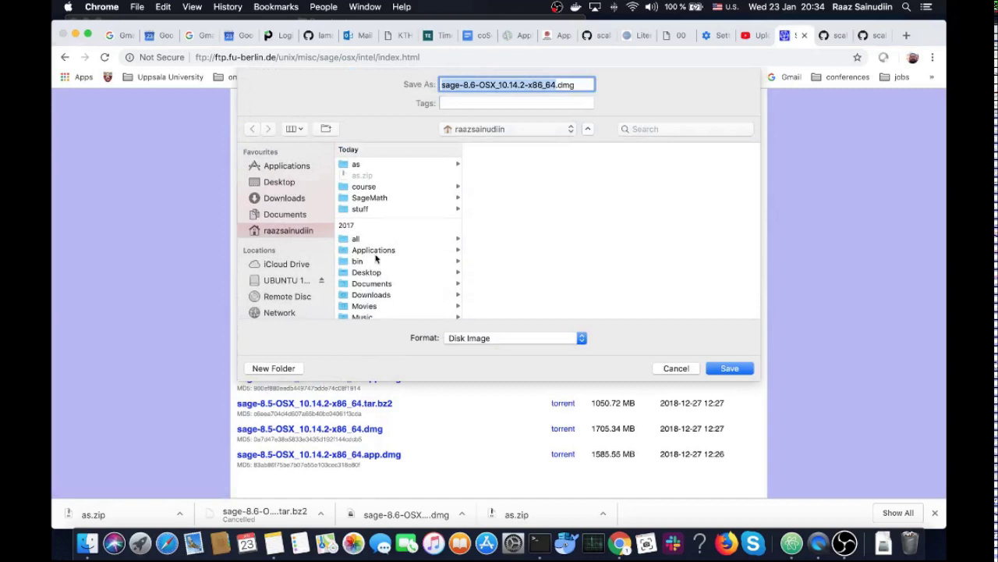
pyautogui.click(286, 198)
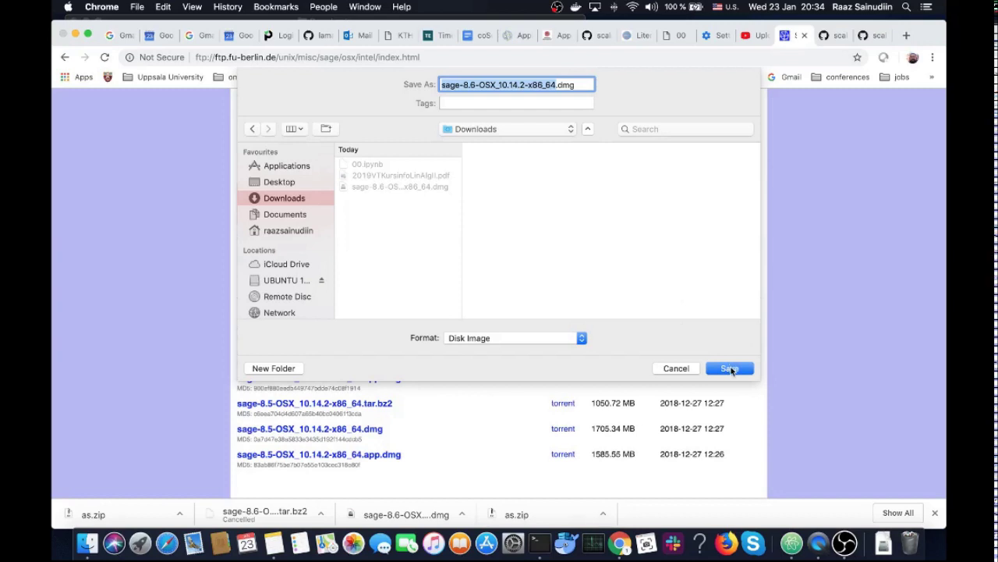
pyautogui.click(676, 368)
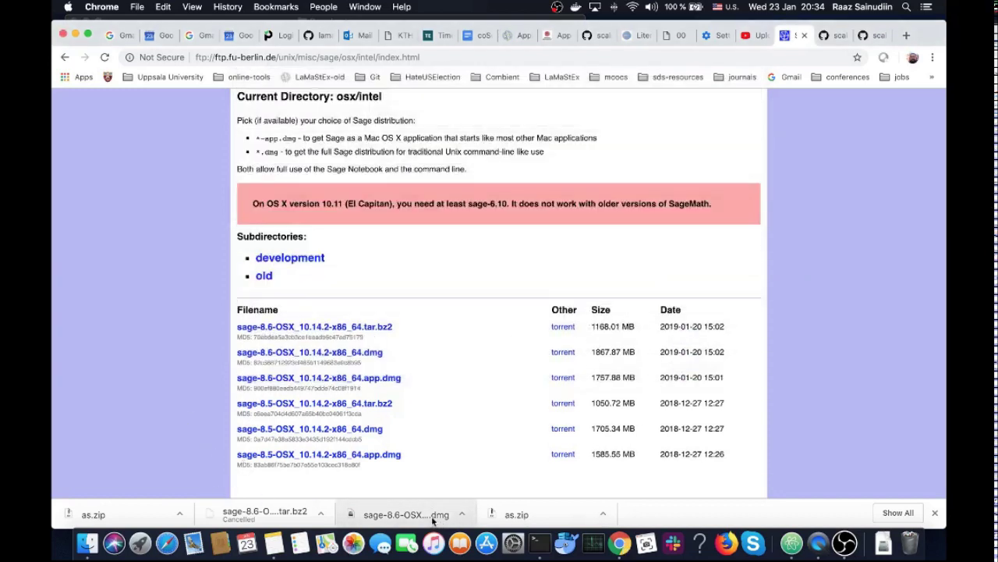
# Mount sage-8.6-OSX_10.14.2-x86_64.dmg from Finder's Downloads folder
pyautogui.click(92, 551)
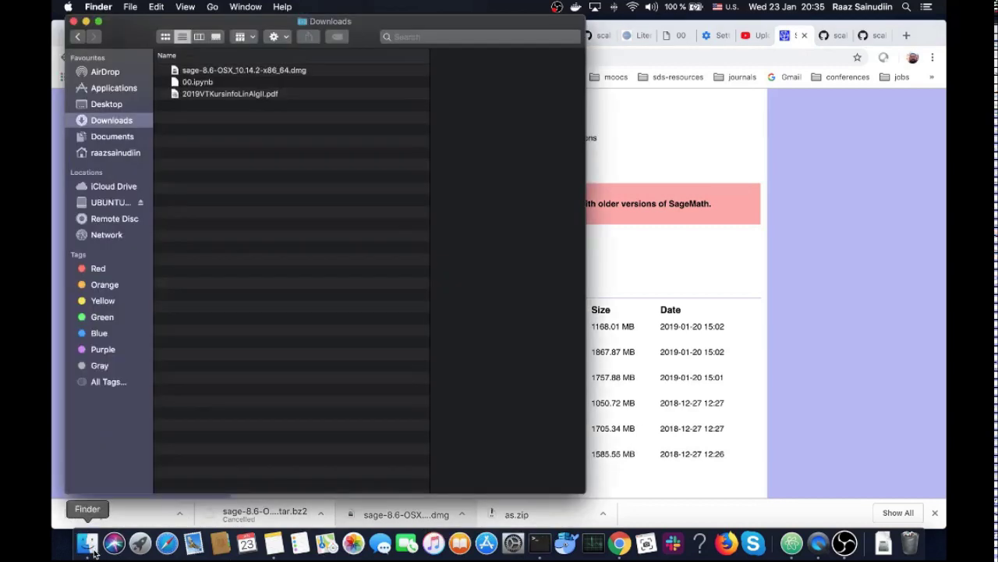
pyautogui.click(226, 72)
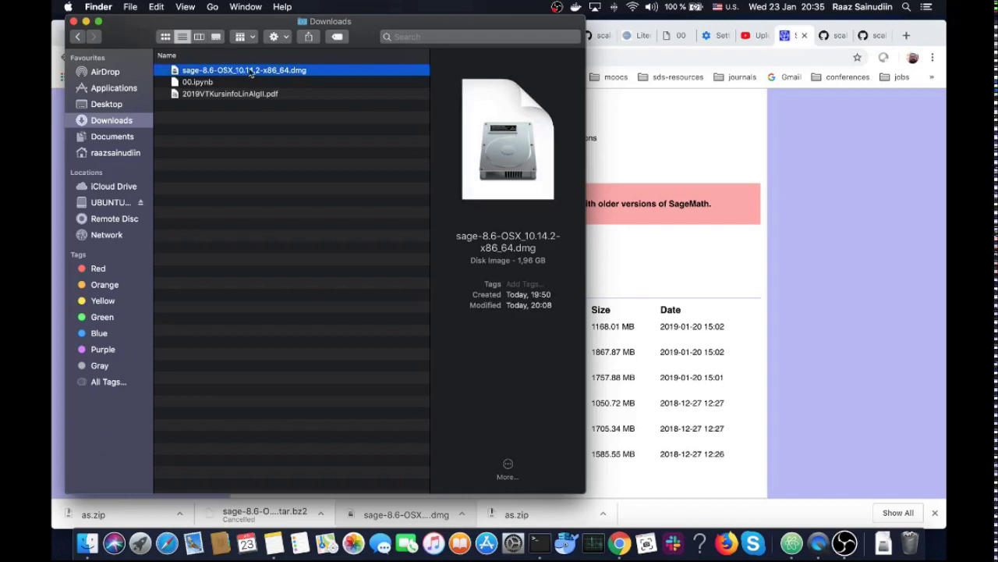
pyautogui.doubleClick(254, 71)
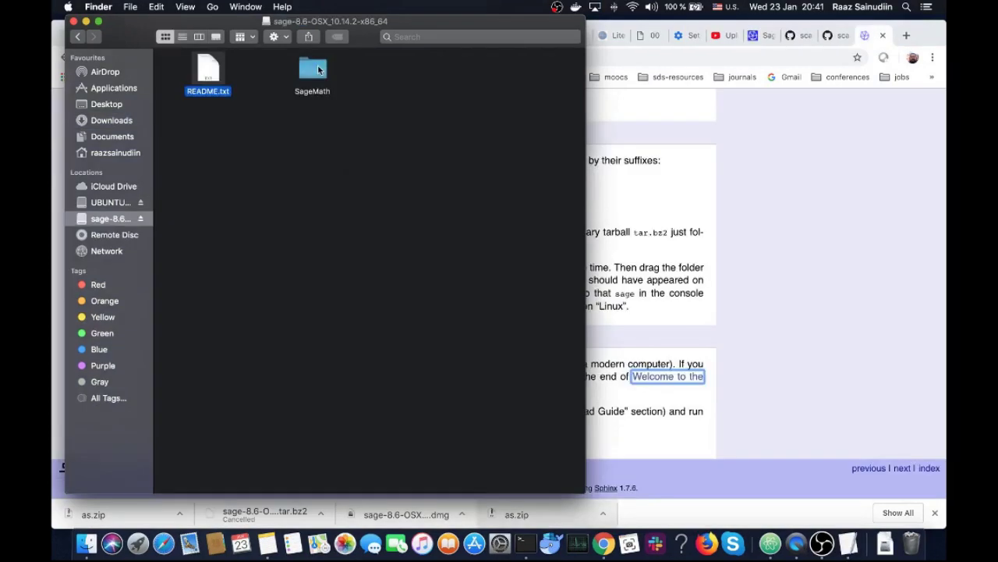
# Drag the SageMath folder out of the disk image and find it in Applications
pyautogui.moveTo(313, 74); pyautogui.dragTo(137, 92)
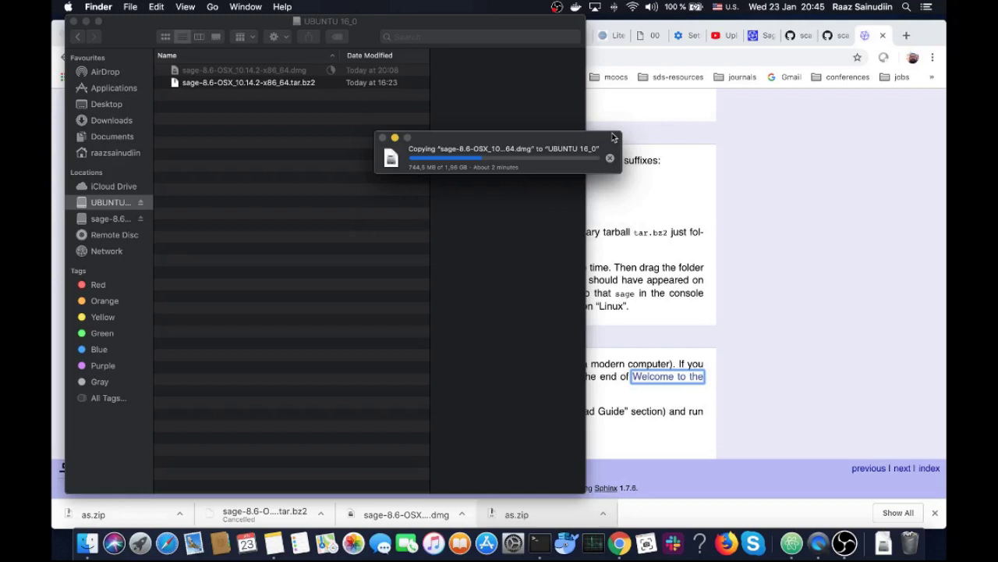
pyautogui.click(109, 91)
pyautogui.click(109, 89)
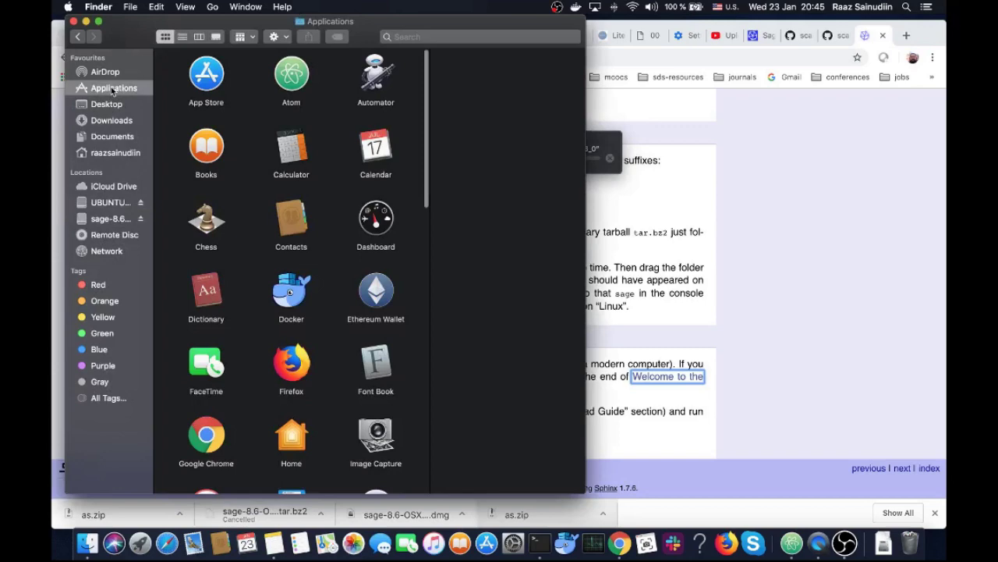
pyautogui.scroll(-8, 352, 165)
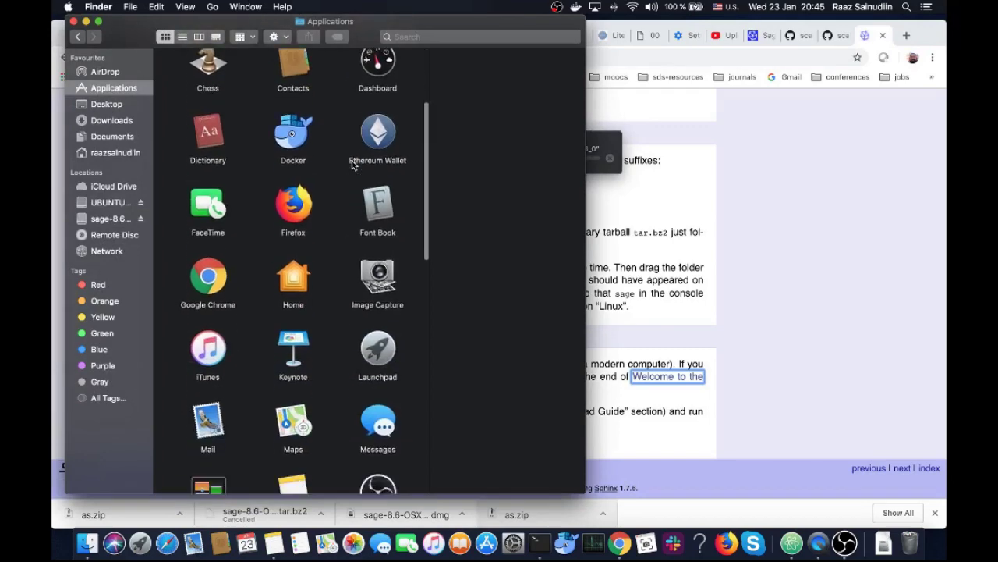
pyautogui.scroll(-10, 351, 165)
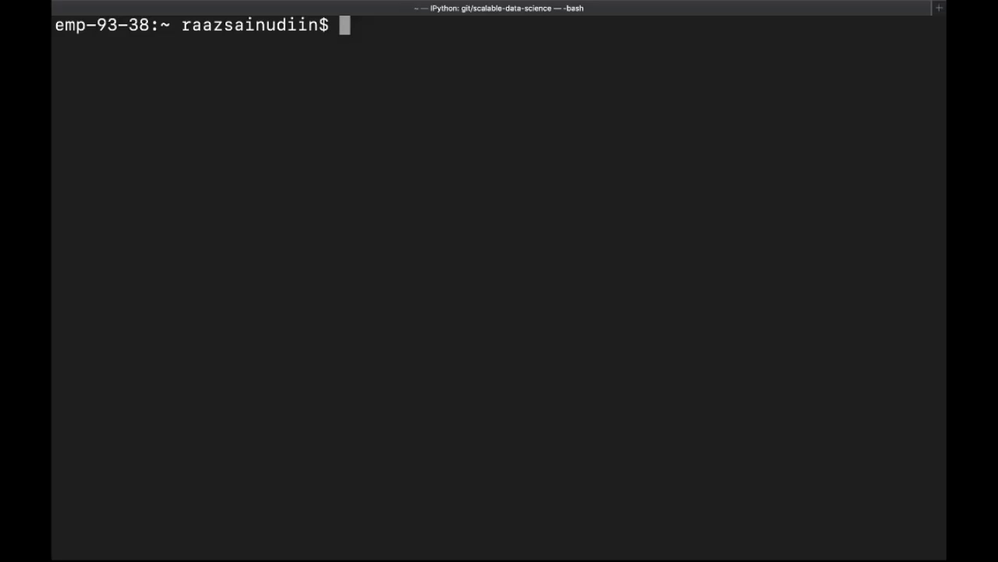
# List the contents of /Applications/SageMath/ with ls
pyautogui.write('ls /A')
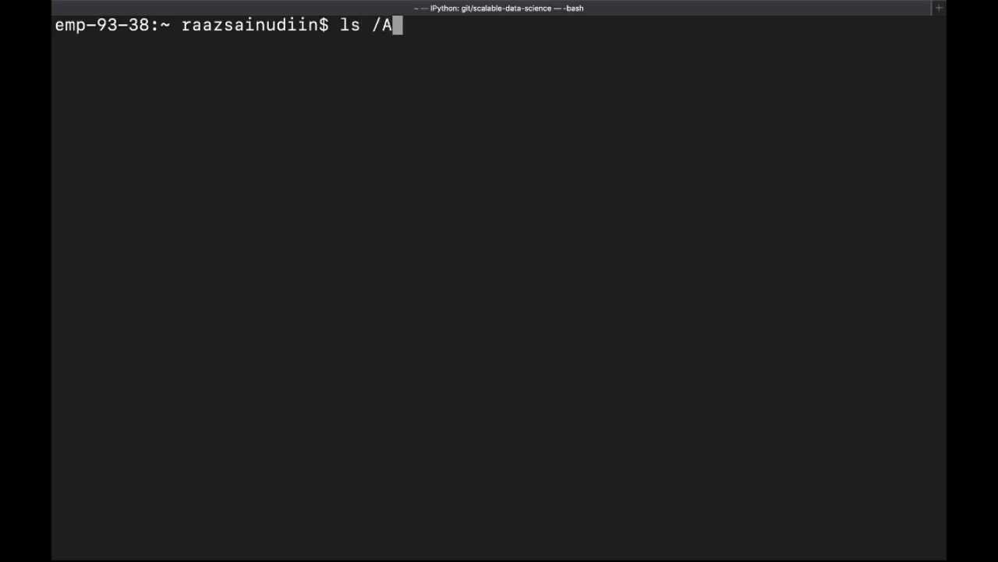
pyautogui.press('Tab')
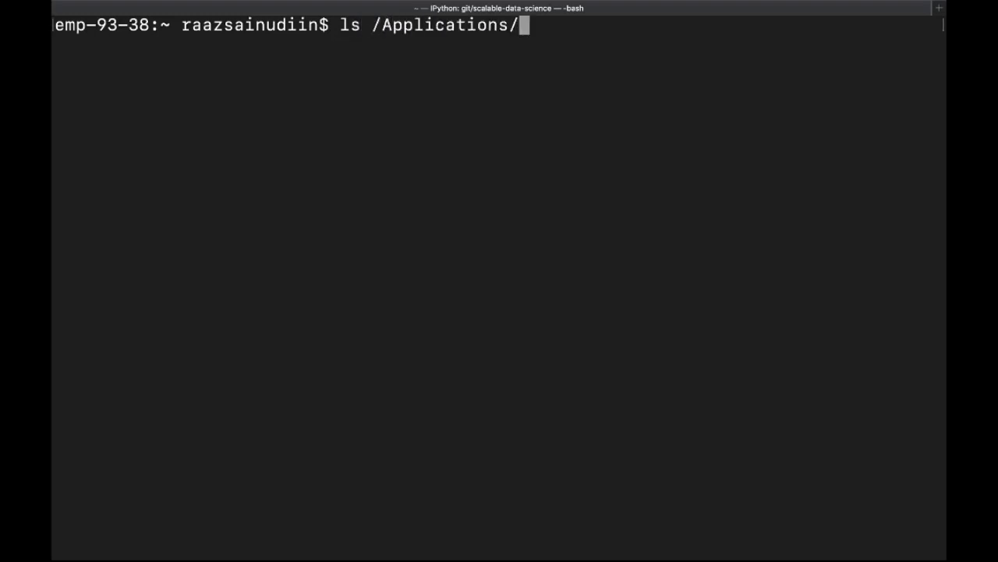
pyautogui.write('s')
pyautogui.press('BackSpace')
pyautogui.write('Sa')
pyautogui.press('Tab')
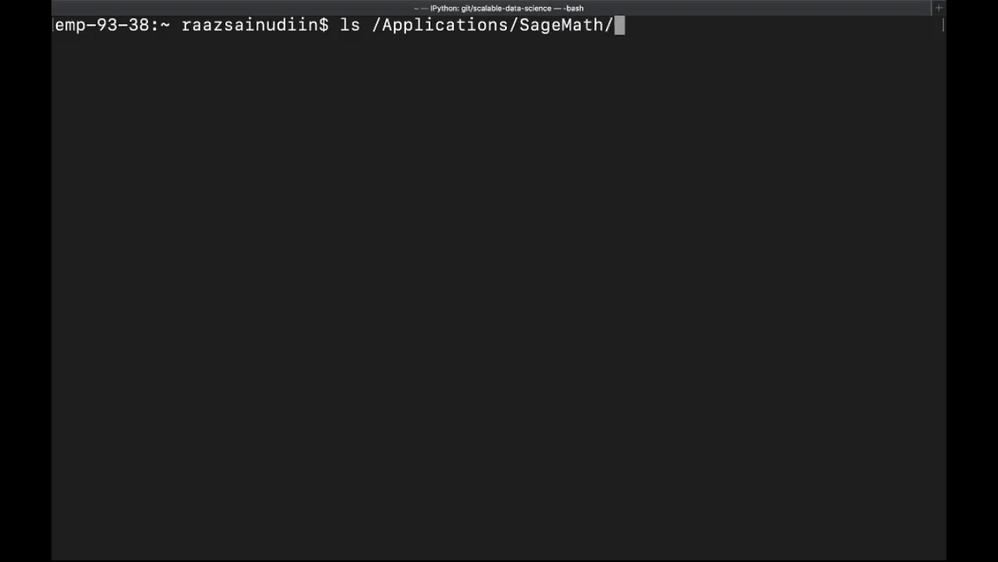
pyautogui.press('Return')
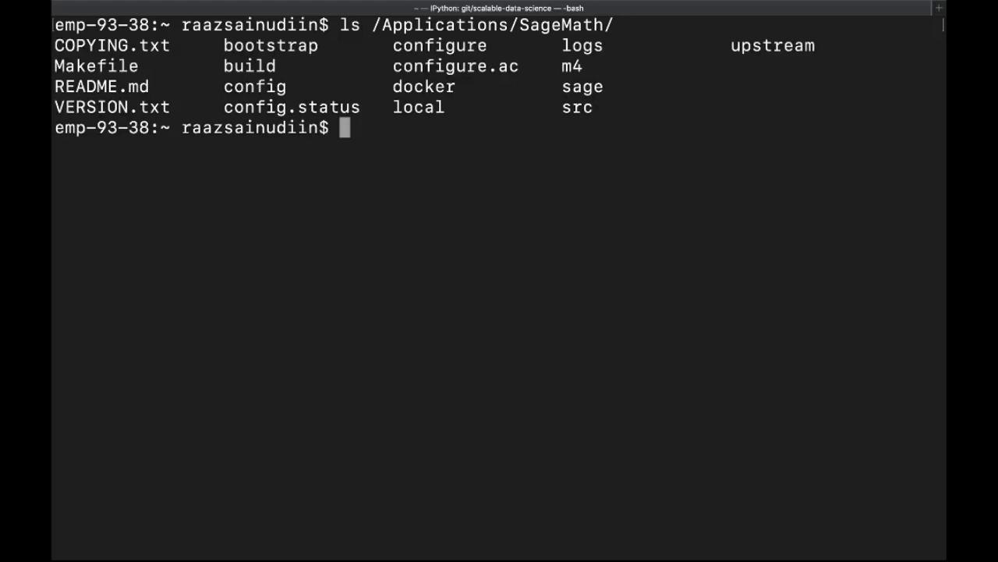
# Launch /Applications/SageMath/sage, evaluate 1+1 to get 2, and exit() back to bash
pyautogui.write('/')
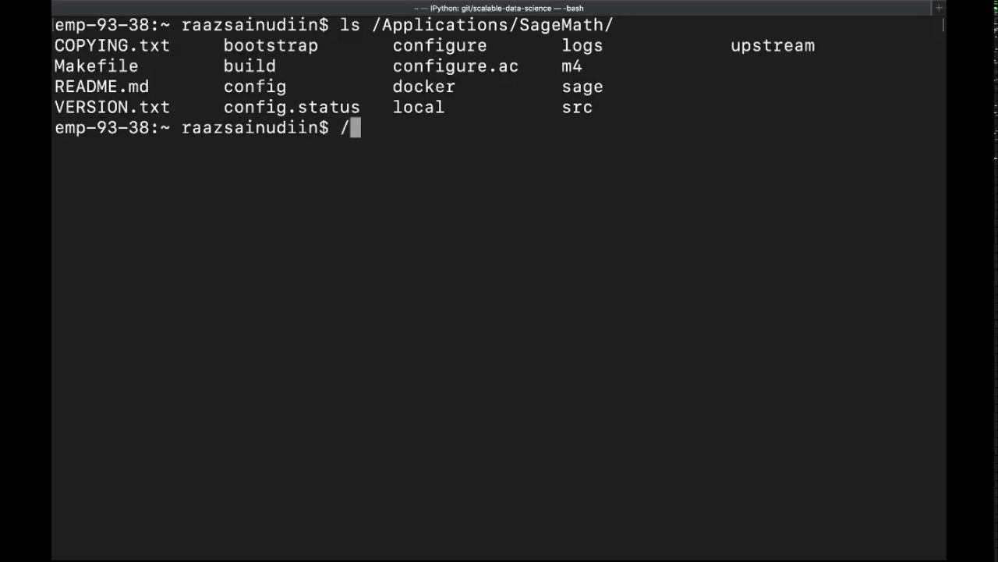
pyautogui.write('A')
pyautogui.press('Tab')
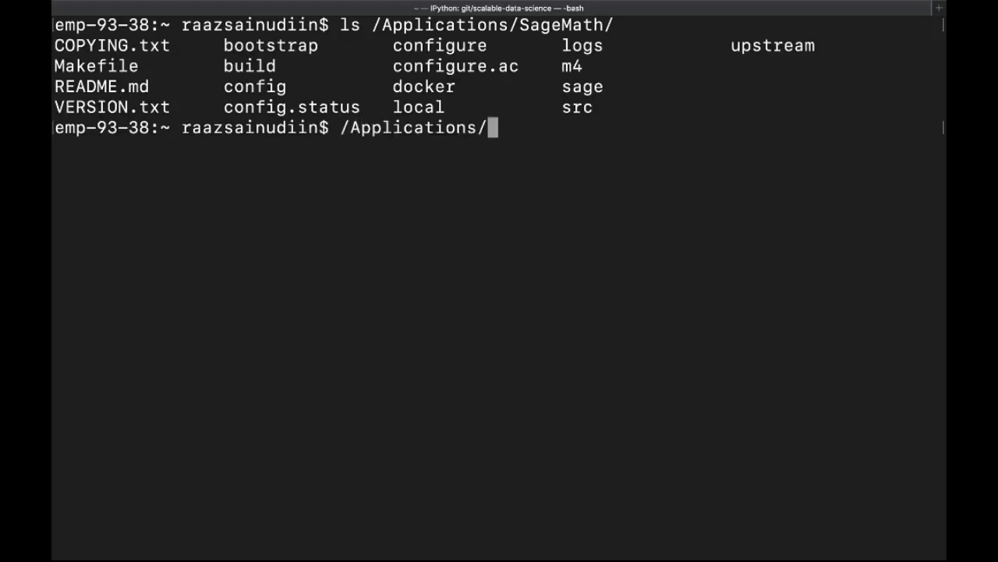
pyautogui.write('Sa')
pyautogui.press('Tab')
pyautogui.write('sa')
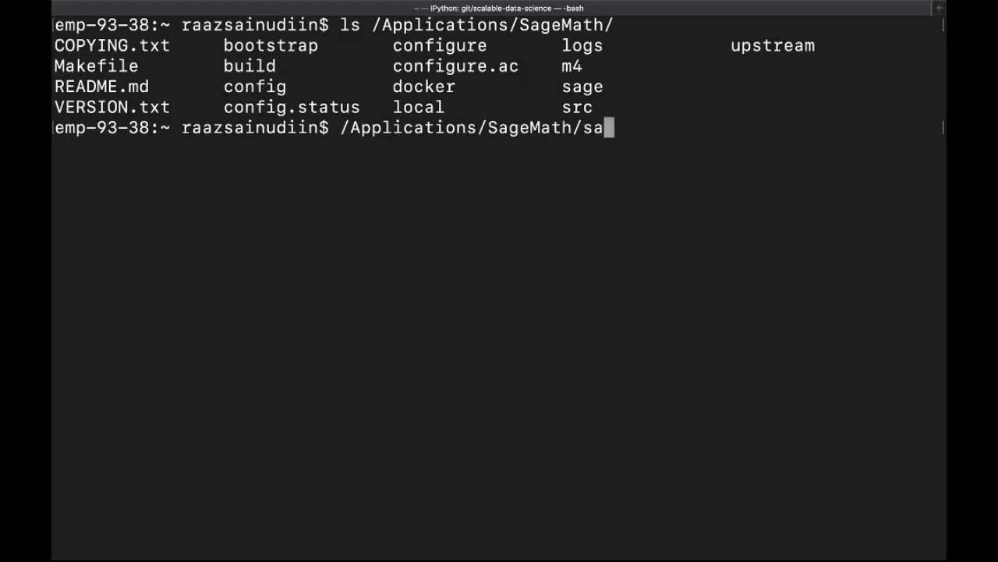
pyautogui.press('Tab')
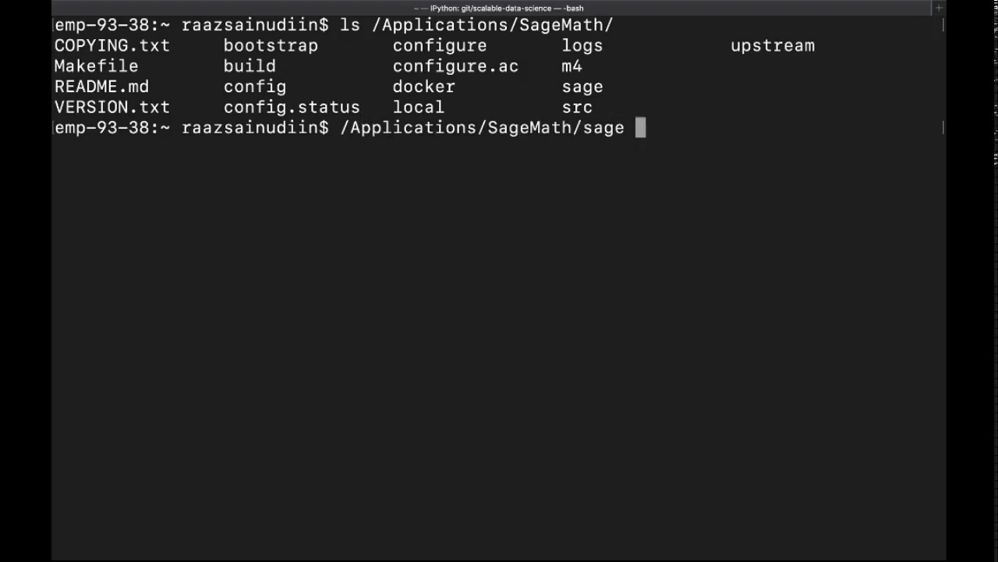
pyautogui.press('Return')
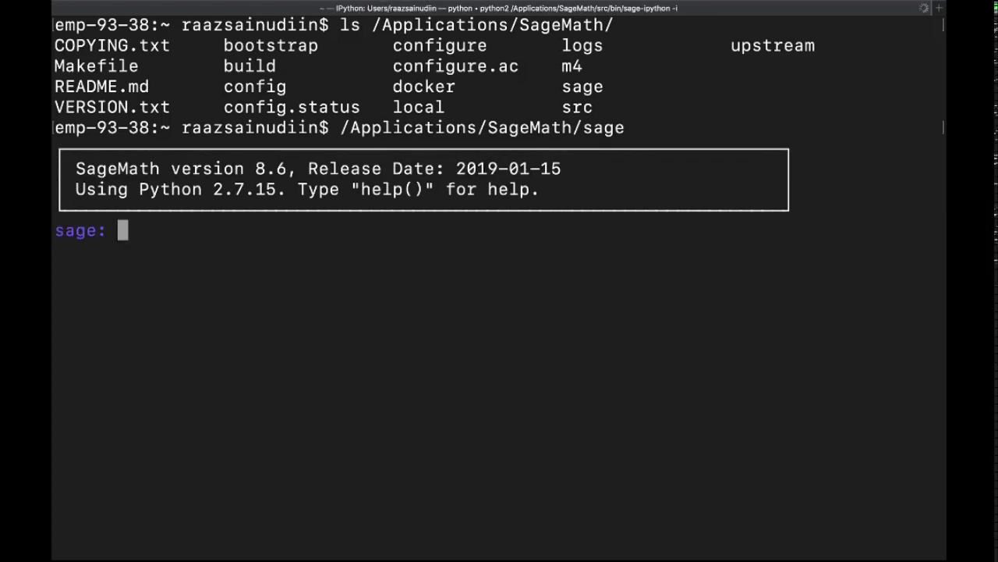
pyautogui.write('1+1')
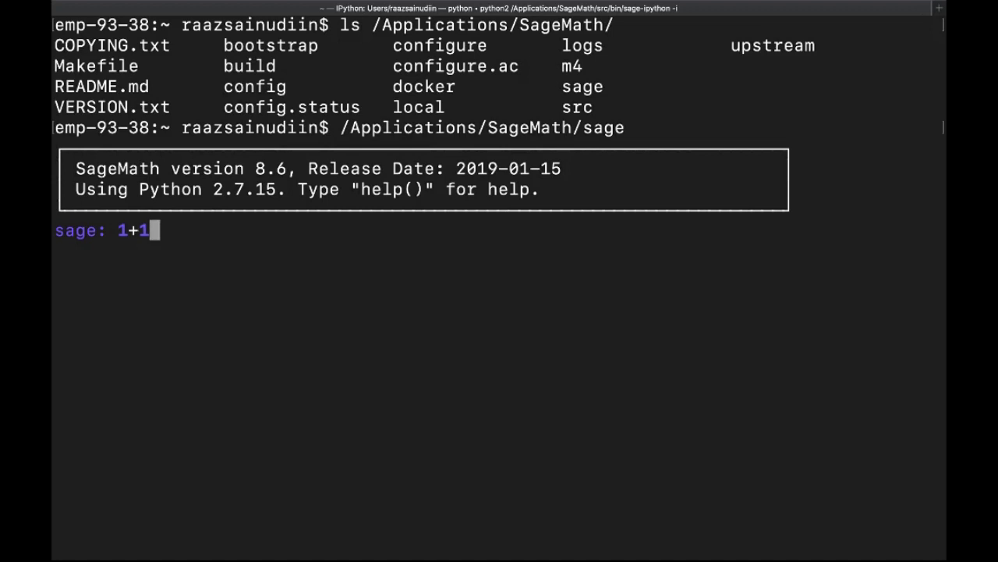
pyautogui.press('Return')
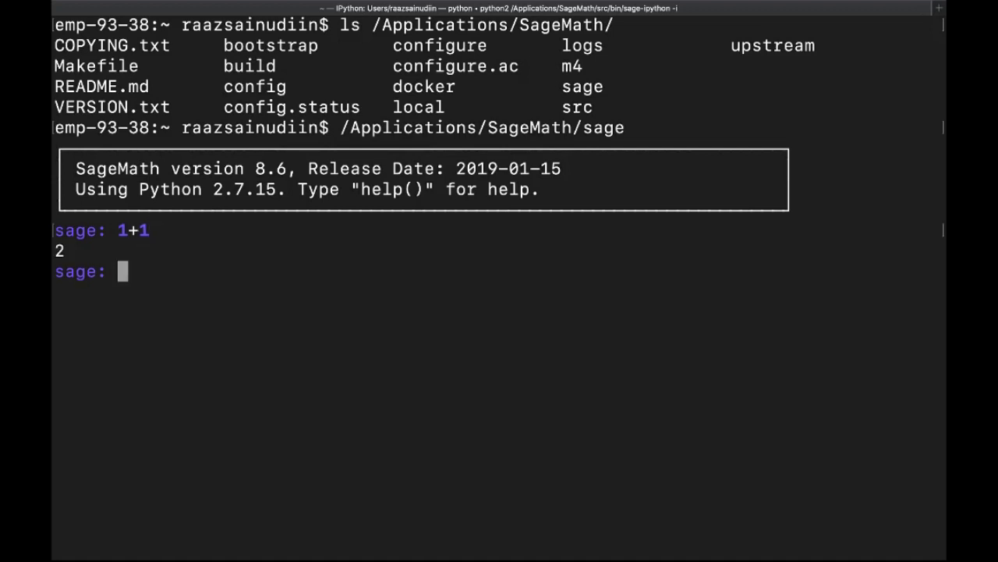
pyautogui.write('exit(')
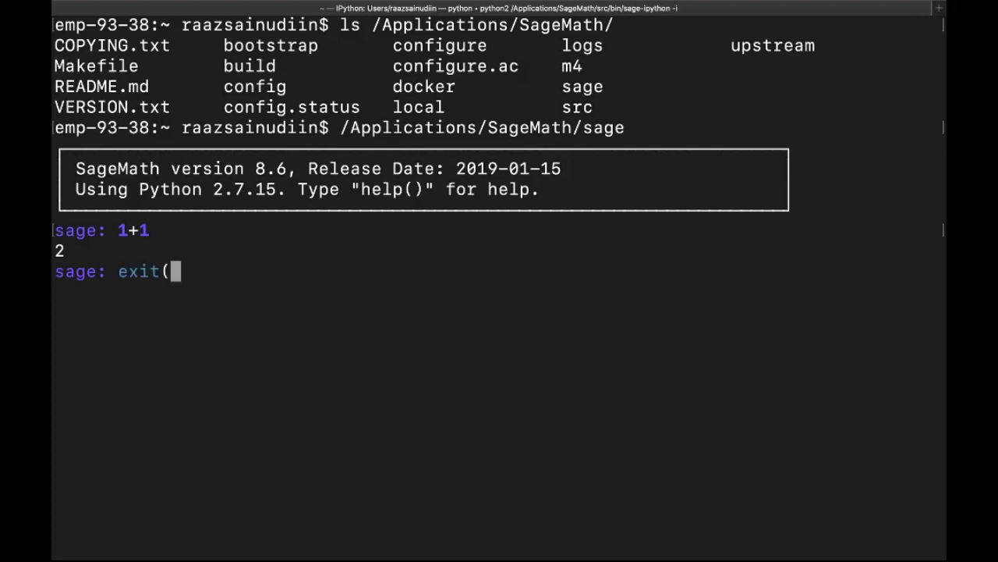
pyautogui.write(')')
pyautogui.press('Return')
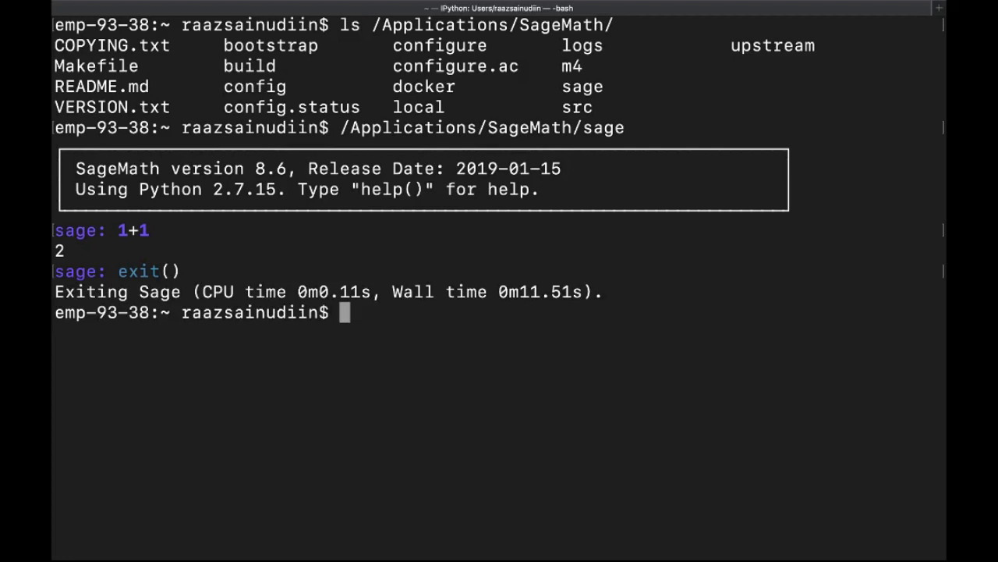
# Run pwd, then list the as folder and the notebooks in as/jp/
pyautogui.write('pwd')
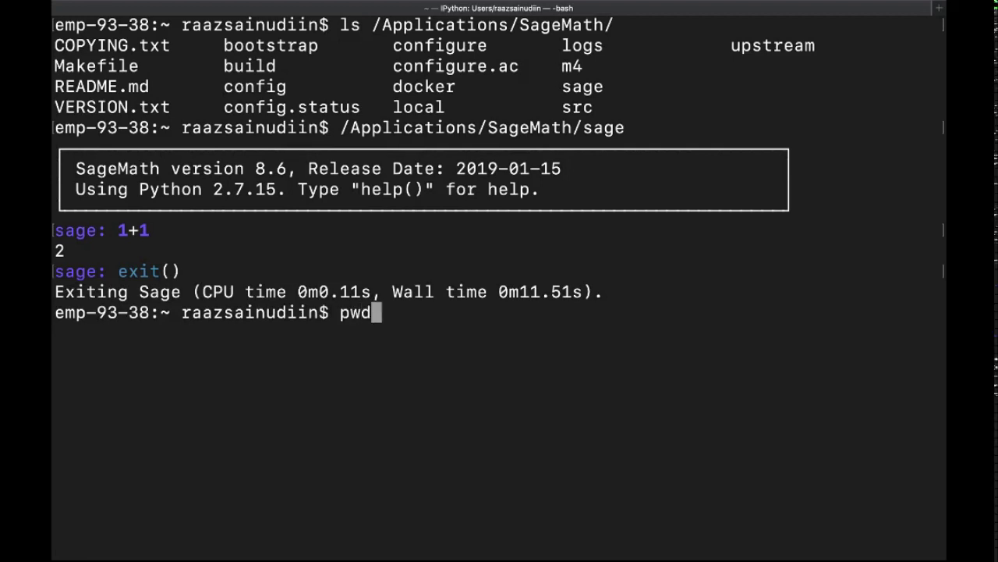
pyautogui.press('Return')
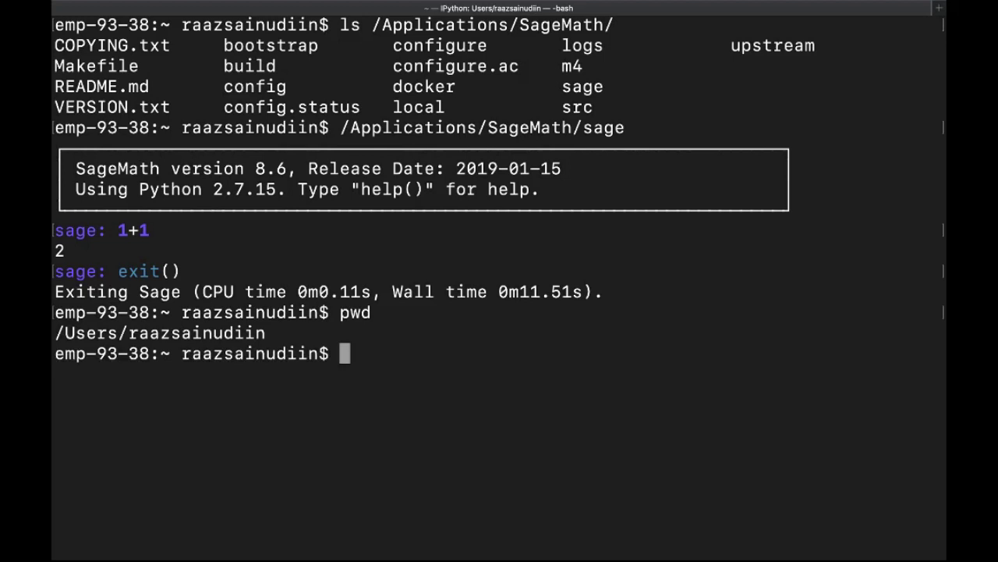
pyautogui.write('ls as')
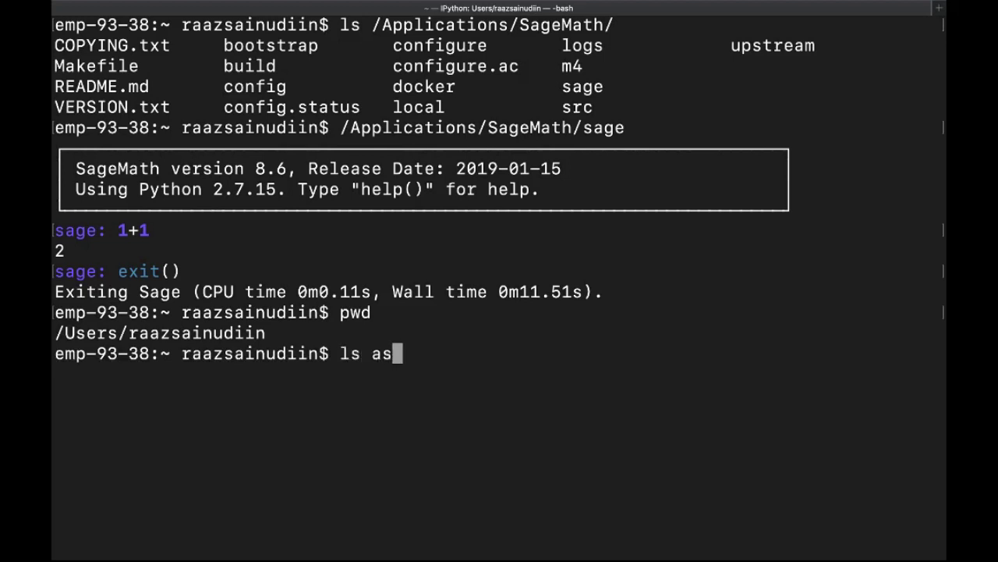
pyautogui.press('Return')
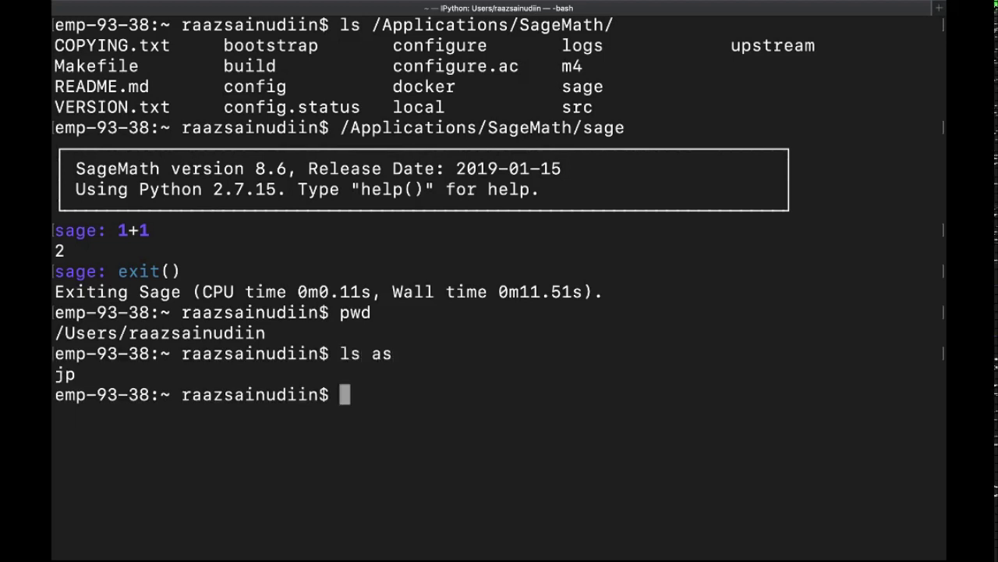
pyautogui.press('Up')
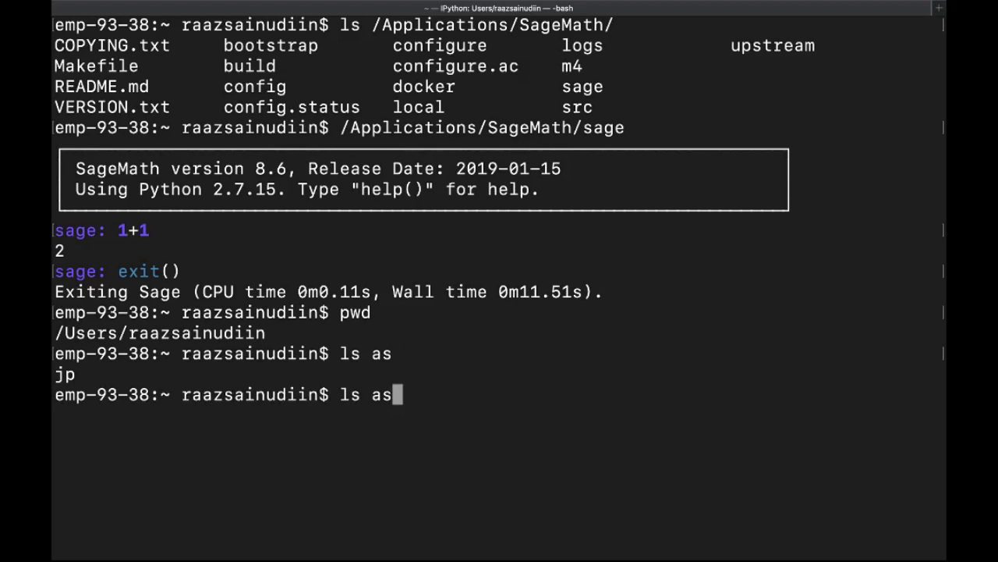
pyautogui.press('Tab')
pyautogui.press('Tab')
pyautogui.press('Return')
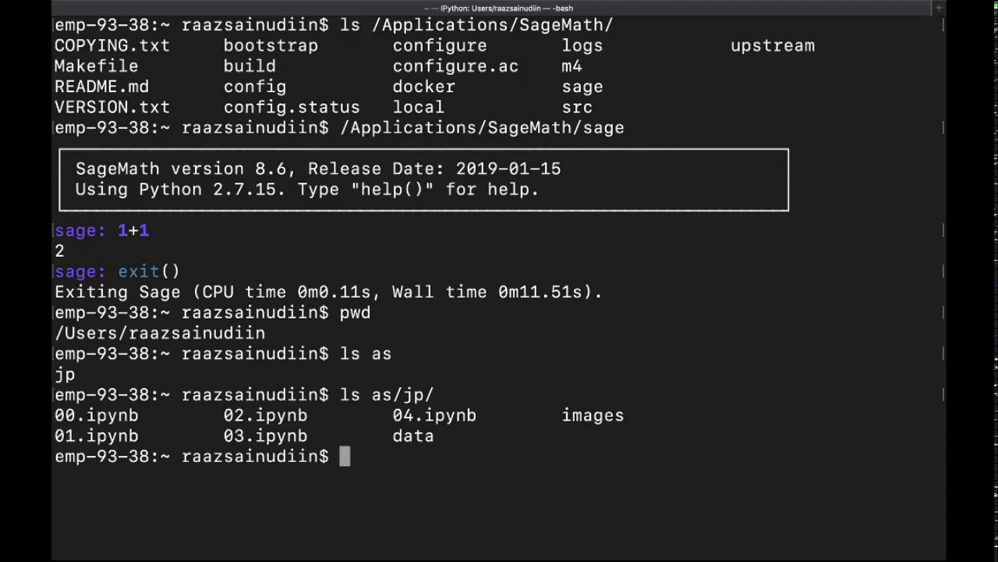
# List the files in as/jp/data/ and as/jp/images/
pyautogui.press('Up')
pyautogui.write('d')
pyautogui.press('Tab')
pyautogui.press('Return')
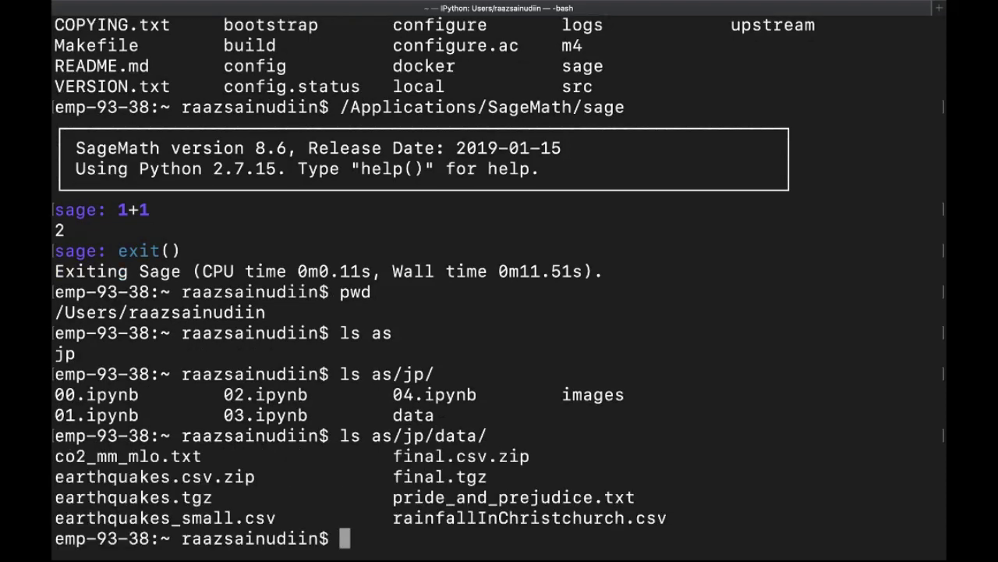
pyautogui.press('Up')
pyautogui.press('BackSpace')
pyautogui.press('BackSpace')
pyautogui.press('BackSpace')
pyautogui.press('BackSpace')
pyautogui.press('BackSpace')
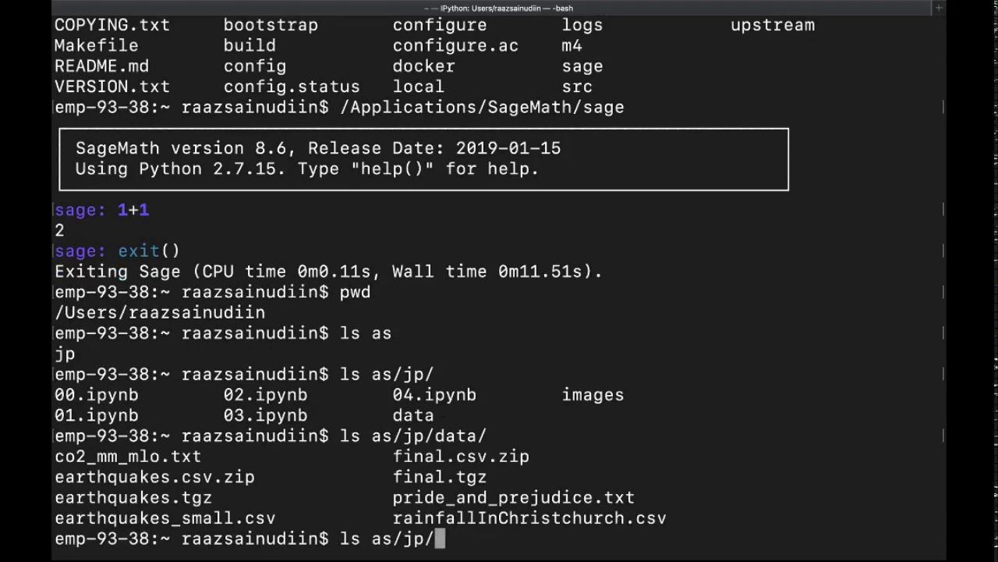
pyautogui.write('i')
pyautogui.press('Tab')
pyautogui.press('Return')
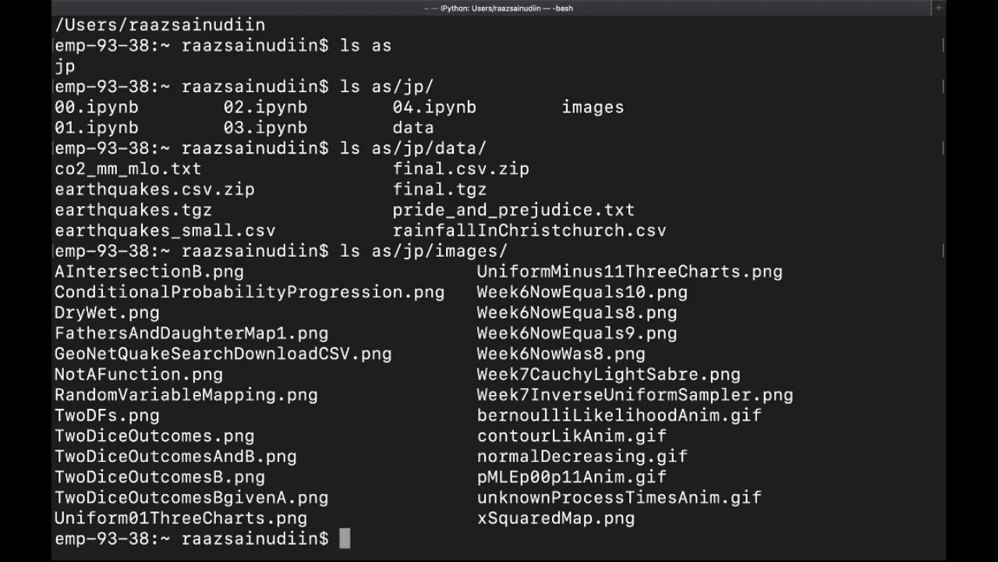
# Paste the sage symlink command, uncomment it, and review its source and target paths
pyautogui.write('#sudo ln -s /Applications/SageMath/sage /usr/local/bin/sage')
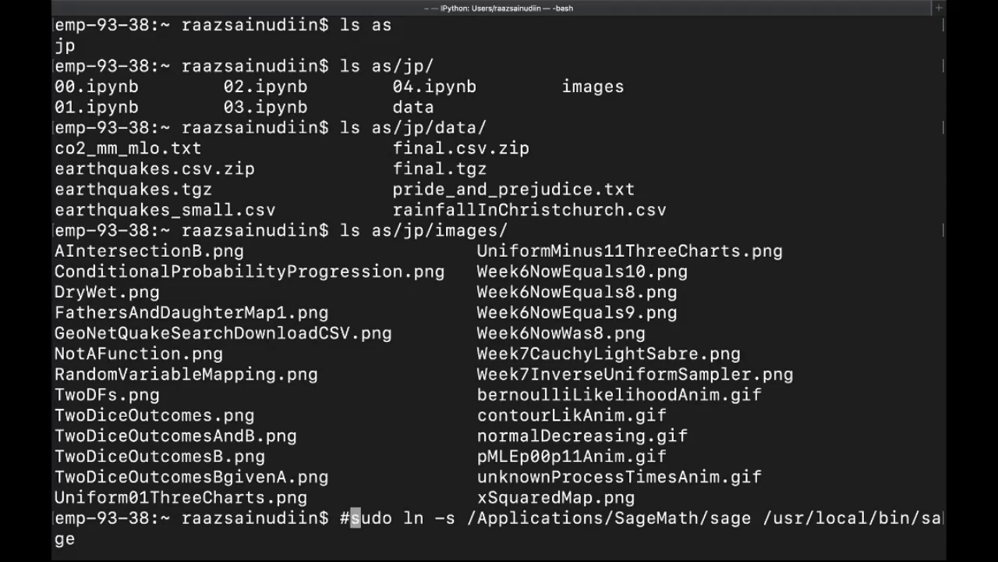
pyautogui.press('BackSpace')
pyautogui.press('Right')
pyautogui.press('Right')
pyautogui.press('Right')
pyautogui.press('Right')
pyautogui.press('Right')
pyautogui.press('Right')
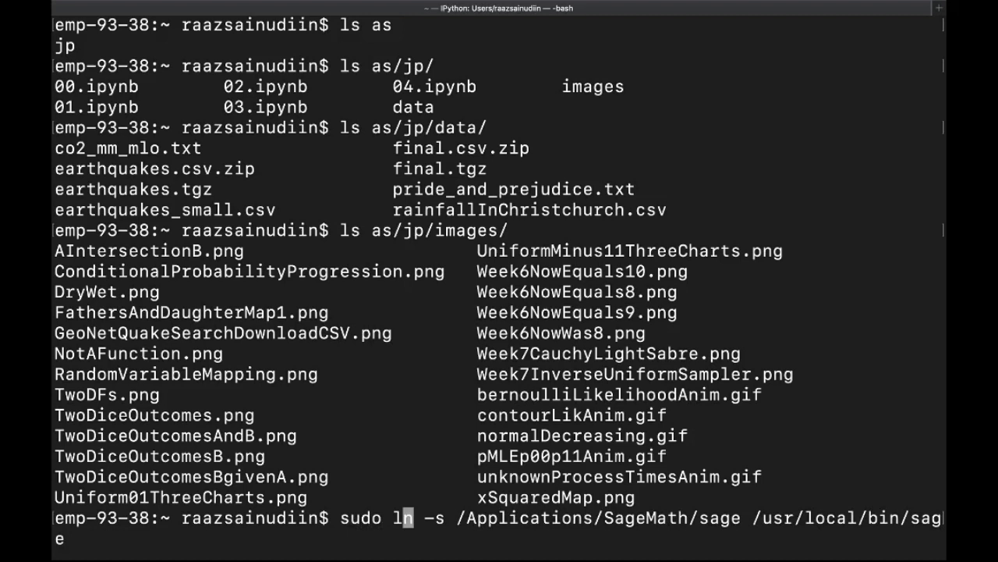
pyautogui.press('Right')
pyautogui.press('Right')
pyautogui.press('Right')
pyautogui.press('Right')
pyautogui.press('Right')
pyautogui.press('Right')
pyautogui.press('Left')
pyautogui.press('Left')
pyautogui.press('Left')
pyautogui.press('Left')
pyautogui.press('Left')
pyautogui.press('Left')
pyautogui.press('Left')
pyautogui.press('Left')
pyautogui.press('Left')
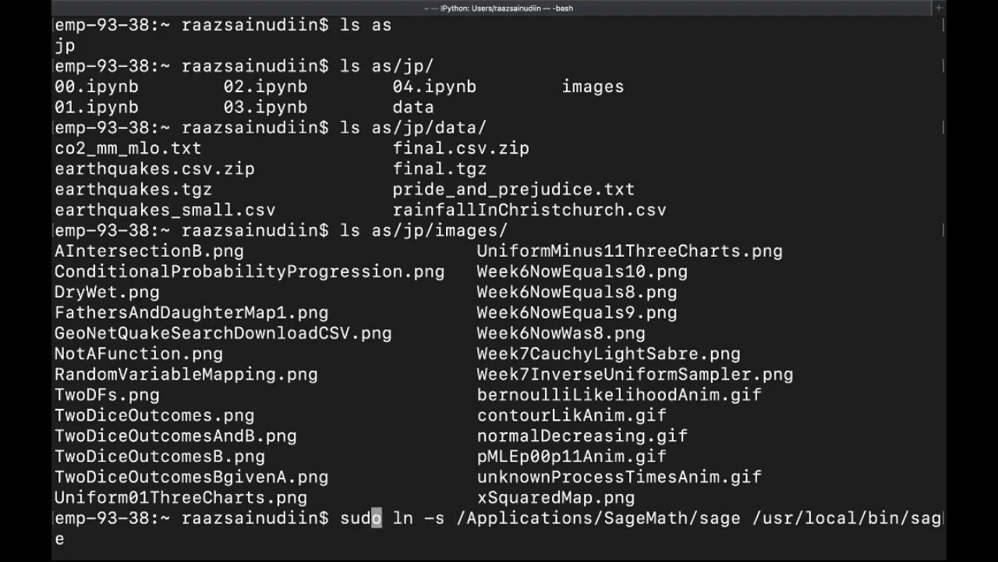
pyautogui.press('Left')
pyautogui.press('Left')
pyautogui.press('Left')
pyautogui.press('Right')
pyautogui.press('Right')
pyautogui.press('Right')
pyautogui.press('Right')
pyautogui.press('Right')
pyautogui.press('Right')
pyautogui.press('Right')
pyautogui.press('Right')
pyautogui.press('Right')
pyautogui.press('Right')
pyautogui.press('Right')
pyautogui.press('Right')
pyautogui.press('Right')
pyautogui.press('Right')
pyautogui.press('Right')
pyautogui.press('Right')
pyautogui.press('Right')
pyautogui.press('Right')
pyautogui.press('Right')
pyautogui.press('Right')
pyautogui.press('Right')
pyautogui.press('Right')
pyautogui.press('Right')
pyautogui.press('Right')
pyautogui.press('Right')
pyautogui.press('Right')
pyautogui.press('Right')
pyautogui.press('Right')
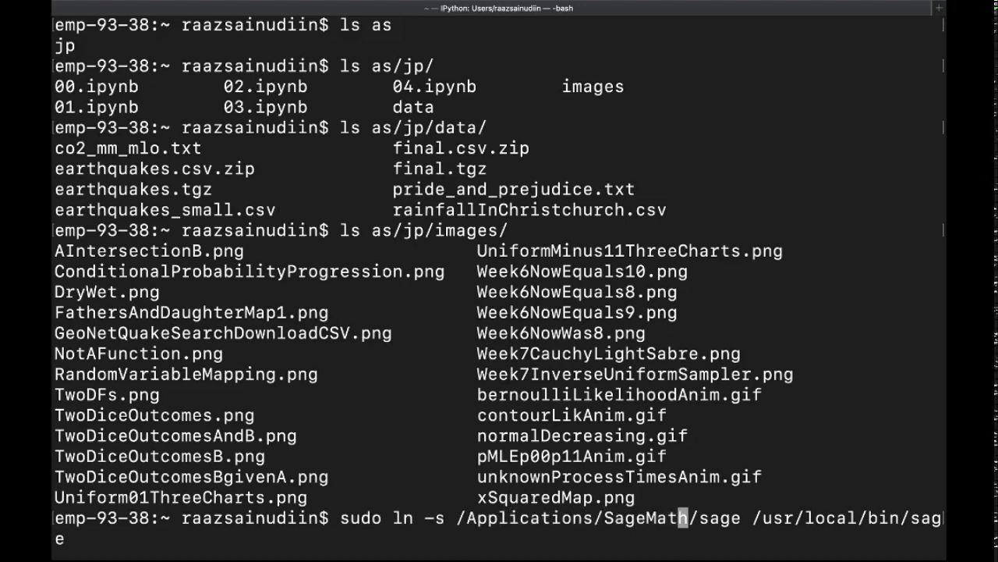
pyautogui.press('Right')
pyautogui.press('Right')
pyautogui.press('Right')
pyautogui.press('Right')
pyautogui.press('Right')
pyautogui.press('Right')
pyautogui.press('Right')
pyautogui.press('Right')
pyautogui.press('Right')
pyautogui.press('Right')
pyautogui.press('Right')
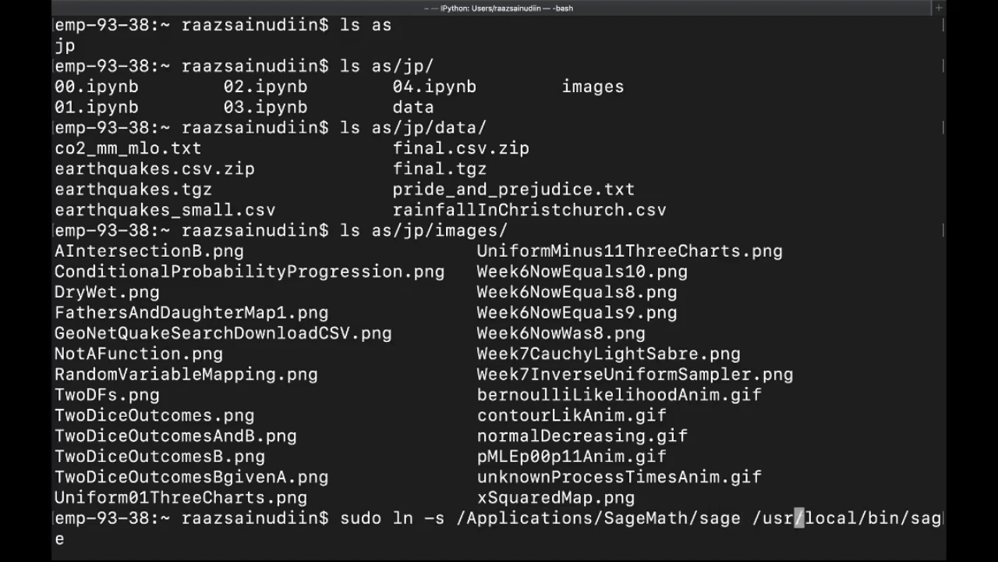
pyautogui.press('Right')
pyautogui.press('Right')
pyautogui.press('Right')
pyautogui.press('Right')
pyautogui.press('Right')
pyautogui.press('Right')
pyautogui.press('Left')
pyautogui.press('Left')
pyautogui.press('Left')
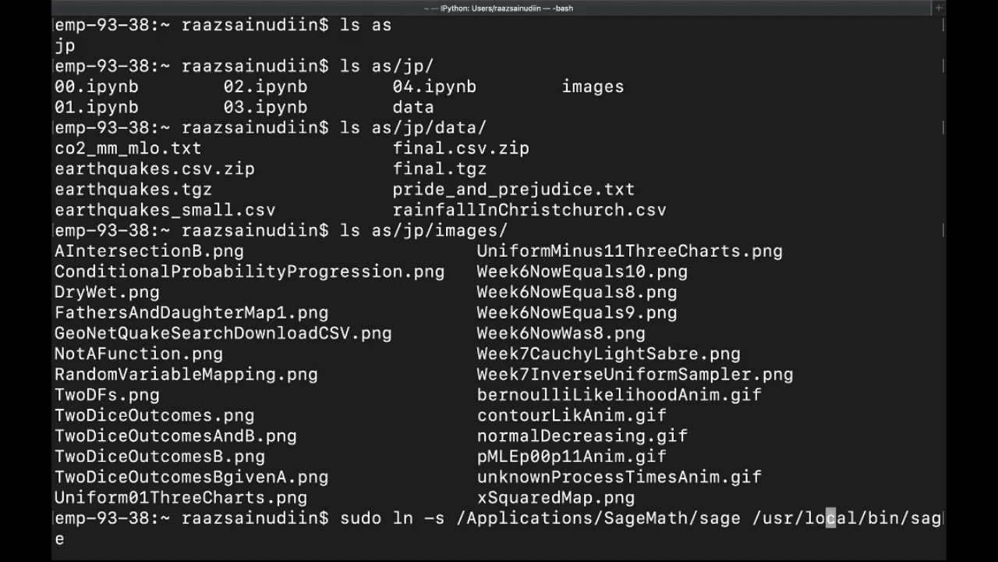
pyautogui.press('Left')
pyautogui.press('Left')
pyautogui.press('Left')
pyautogui.press('Left')
pyautogui.press('Left')
pyautogui.press('Left')
pyautogui.press('Left')
pyautogui.press('Left')
pyautogui.press('Right')
pyautogui.press('Right')
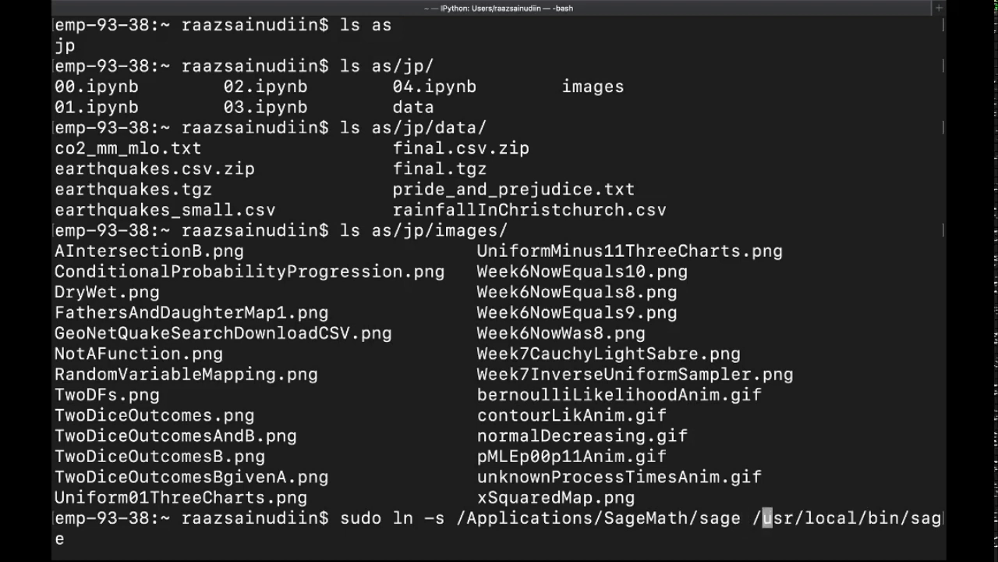
pyautogui.press('Right')
pyautogui.press('Right')
pyautogui.press('Right')
pyautogui.press('Right')
pyautogui.press('Right')
pyautogui.press('Right')
pyautogui.press('Right')
pyautogui.press('Right')
pyautogui.press('Right')
pyautogui.press('Right')
pyautogui.press('Right')
pyautogui.press('Right')
pyautogui.press('Right')
pyautogui.press('Right')
pyautogui.press('Right')
pyautogui.press('Right')
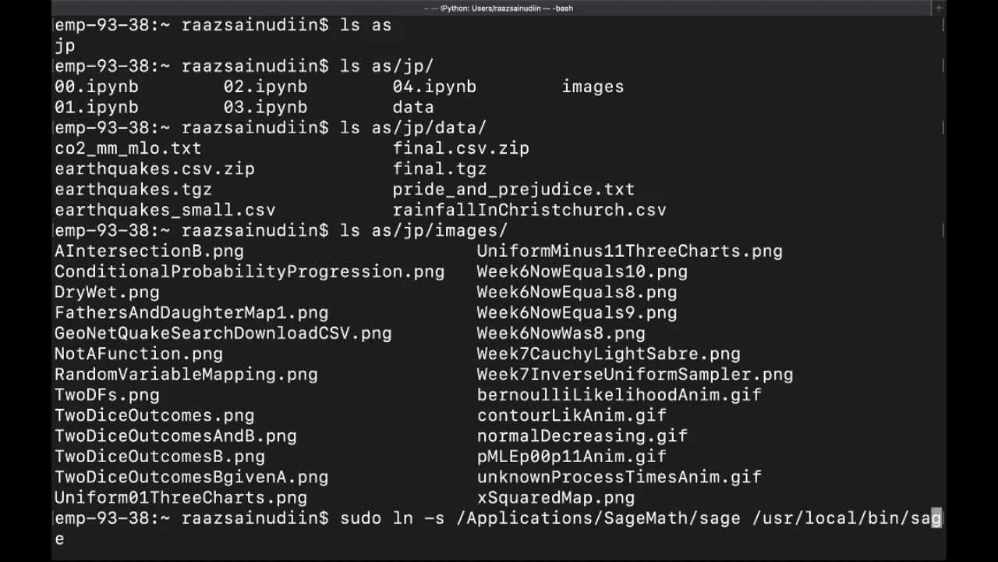
# Fix the target to /usr/local/bin/sage and run the sudo ln -s command with the administrator password
pyautogui.press('Right')
pyautogui.press('BackSpace')
pyautogui.press('BackSpace')
pyautogui.press('BackSpace')
pyautogui.press('Delete')
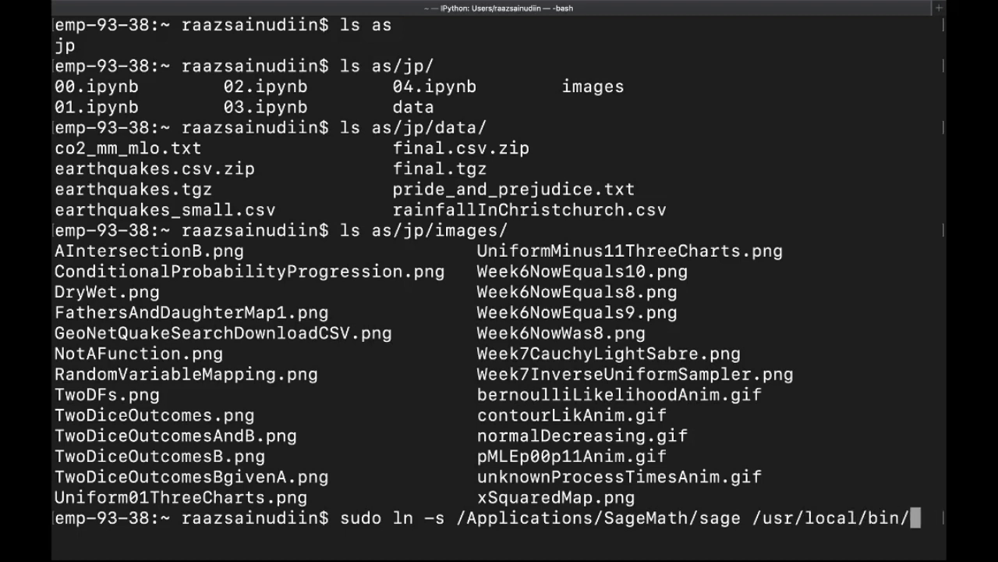
pyautogui.write('sage')
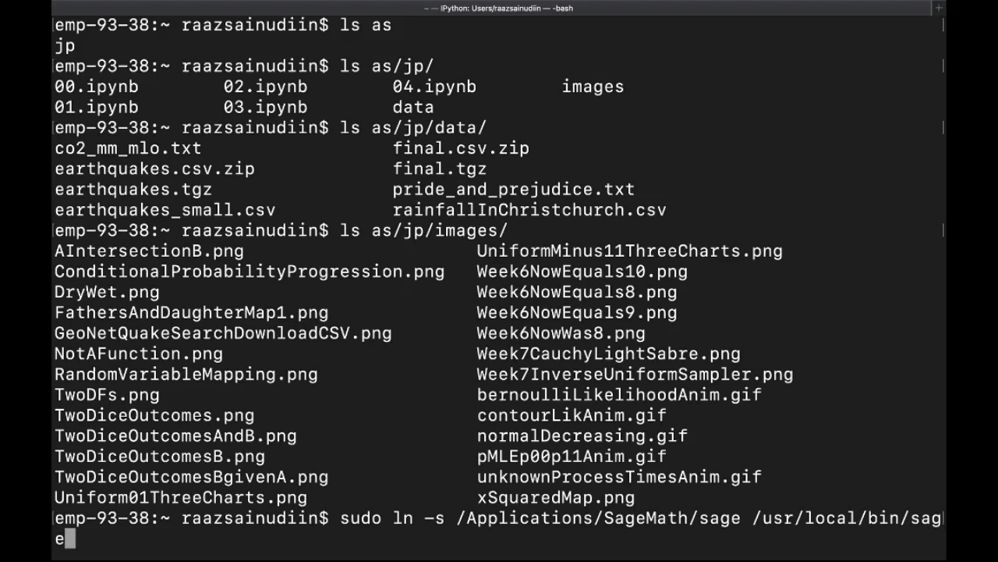
pyautogui.press('Return')
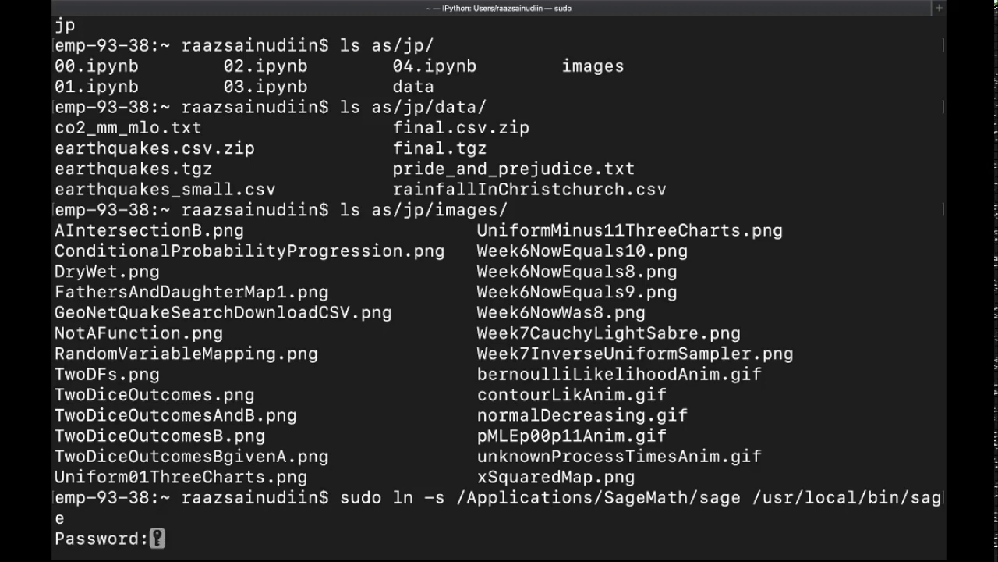
pyautogui.press('Return')
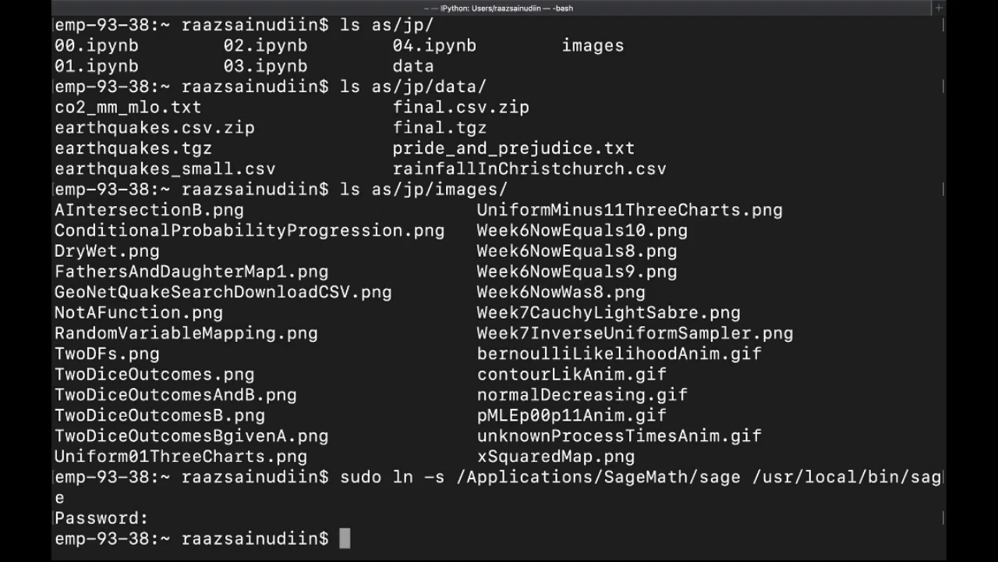
# Start plain sage through the new link, evaluate 1+2 as 3, and exit() to bash
pyautogui.write('sage')
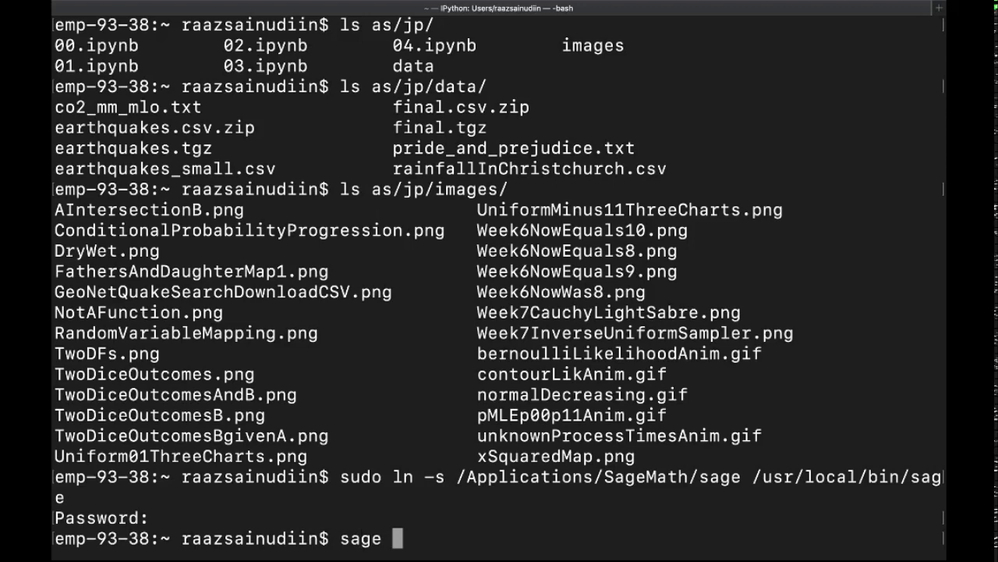
pyautogui.press('Up')
pyautogui.press('Up')
pyautogui.press('Up')
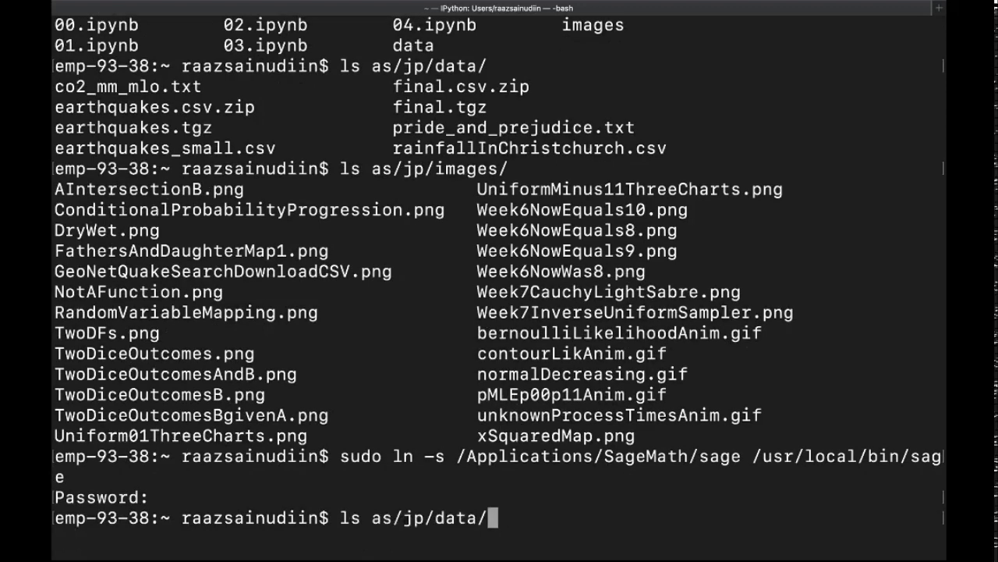
pyautogui.press('BackSpace')
pyautogui.press('BackSpace')
pyautogui.press('BackSpace')
pyautogui.press('BackSpace')
pyautogui.press('BackSpace')
pyautogui.press('BackSpace')
pyautogui.press('BackSpace')
pyautogui.press('BackSpace')
pyautogui.press('BackSpace')
pyautogui.press('Up')
pyautogui.press('Up')
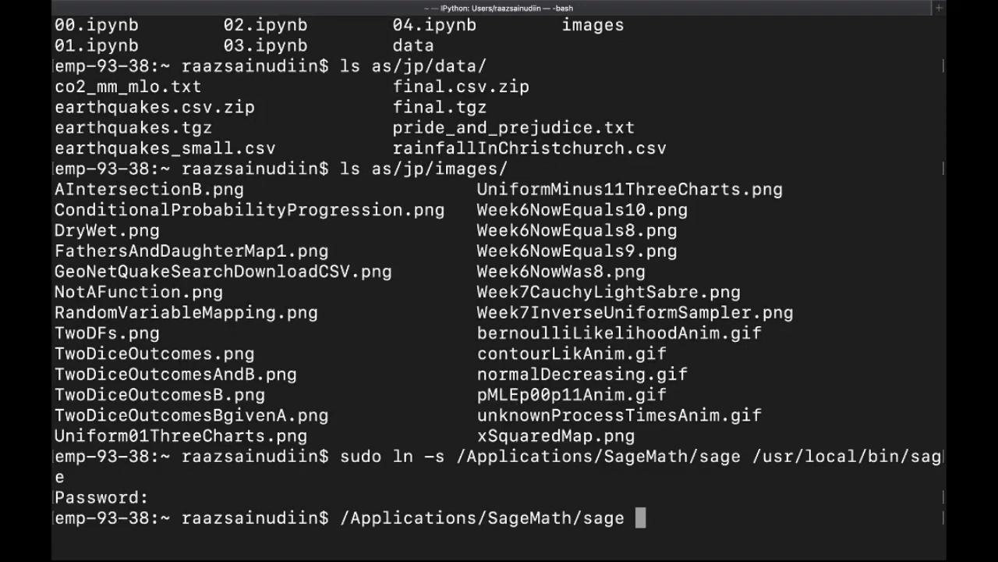
pyautogui.press('Down')
pyautogui.press('Down')
pyautogui.press('Down')
pyautogui.press('Down')
pyautogui.press('Down')
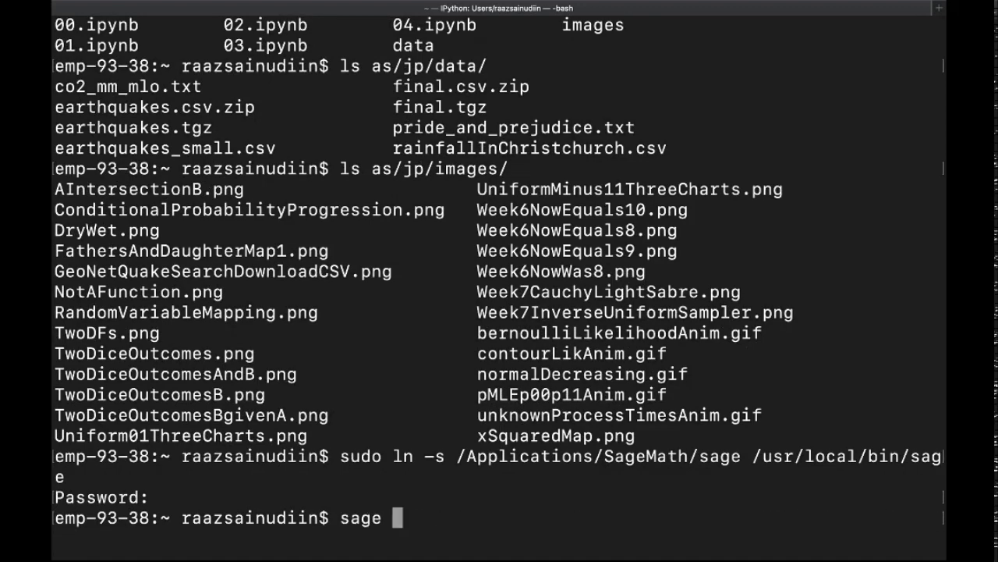
pyautogui.press('Return')
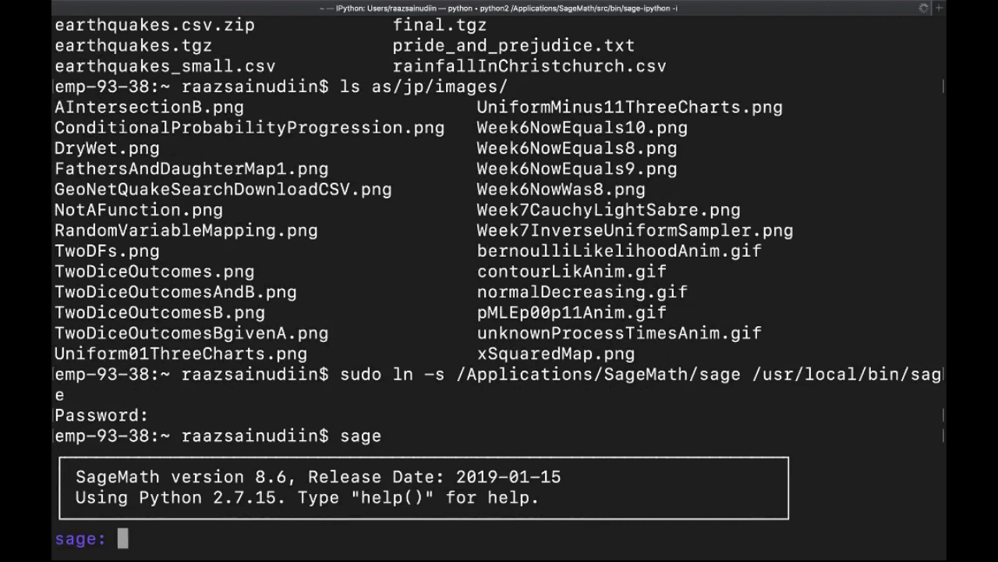
pyautogui.write('1+')
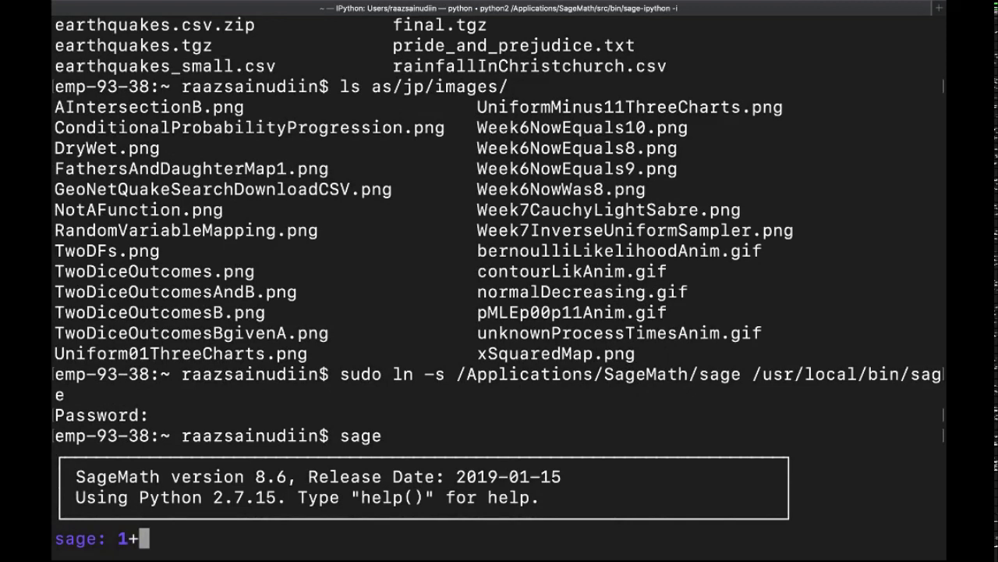
pyautogui.write('2')
pyautogui.press('Return')
pyautogui.write('e')
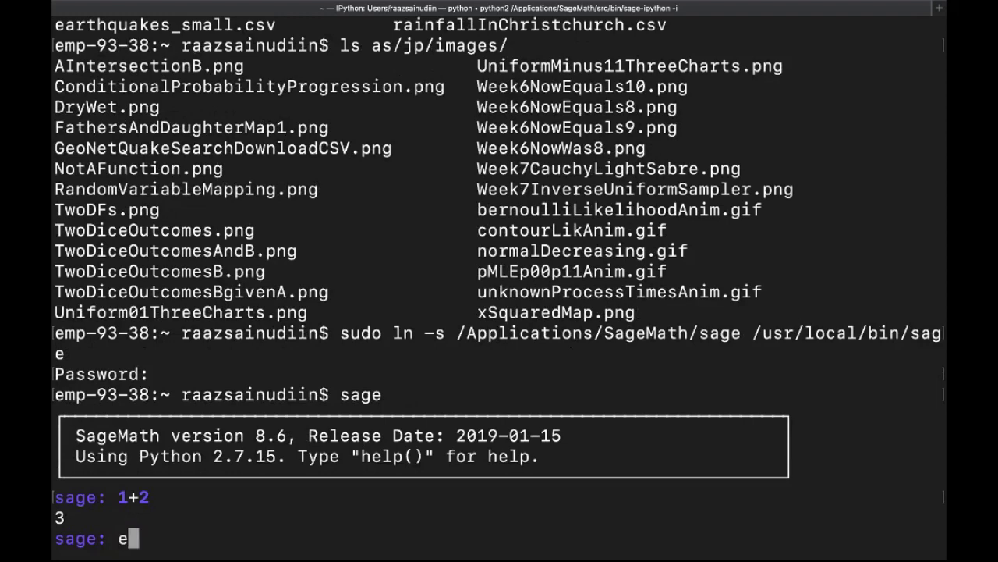
pyautogui.write('xit()')
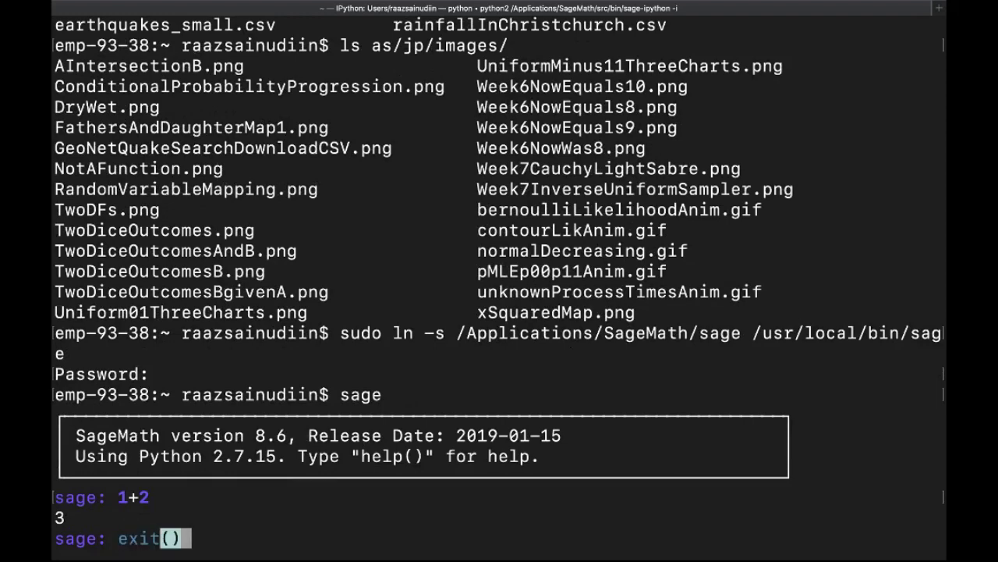
pyautogui.press('Return')
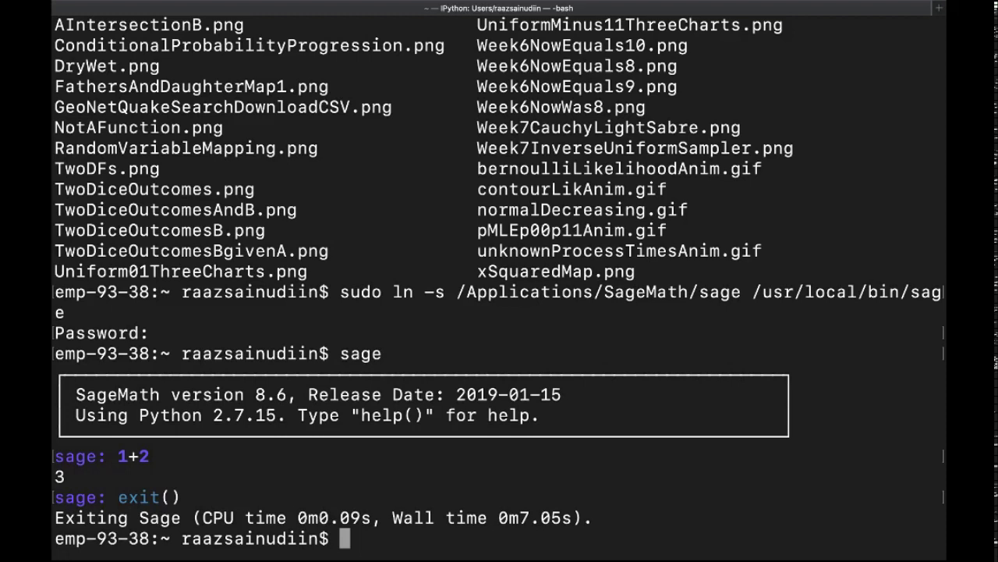
# Show the current working folder with pwd and list the contents of the as folder
pyautogui.write('s')
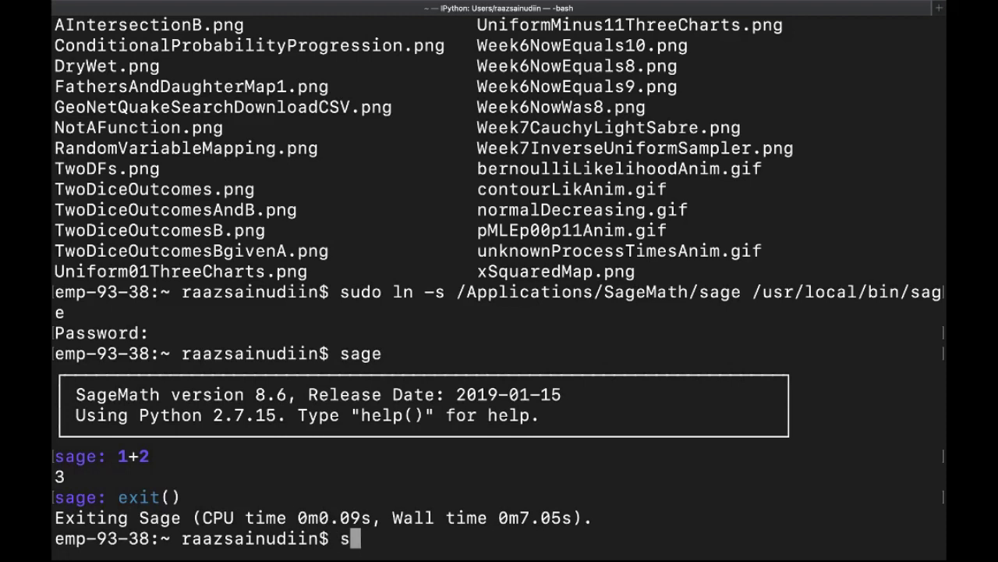
pyautogui.write('age -n')
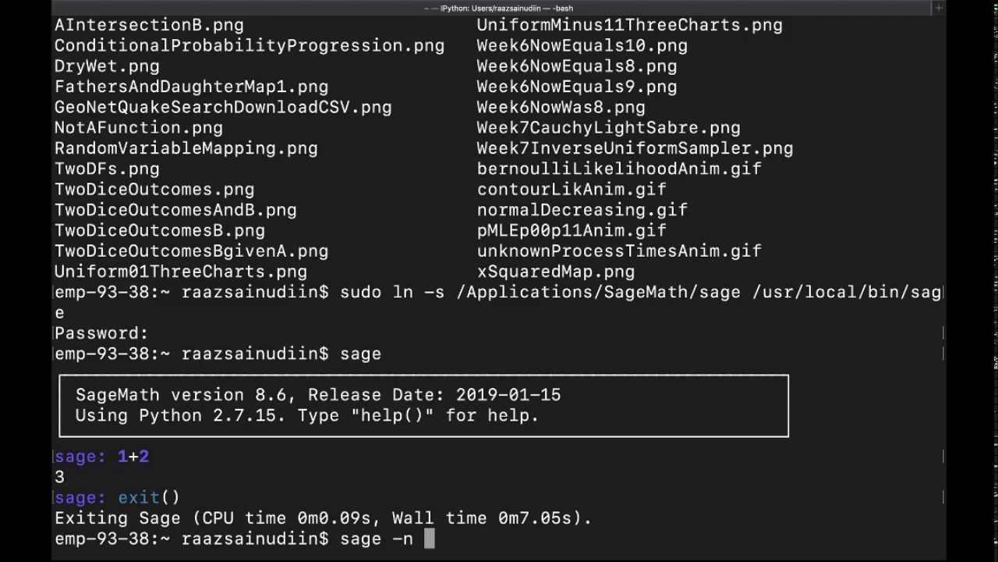
pyautogui.press('BackSpace')
pyautogui.press('BackSpace')
pyautogui.press('BackSpace')
pyautogui.press('BackSpace')
pyautogui.press('BackSpace')
pyautogui.press('BackSpace')
pyautogui.press('BackSpace')
pyautogui.press('BackSpace')
pyautogui.write('pw')
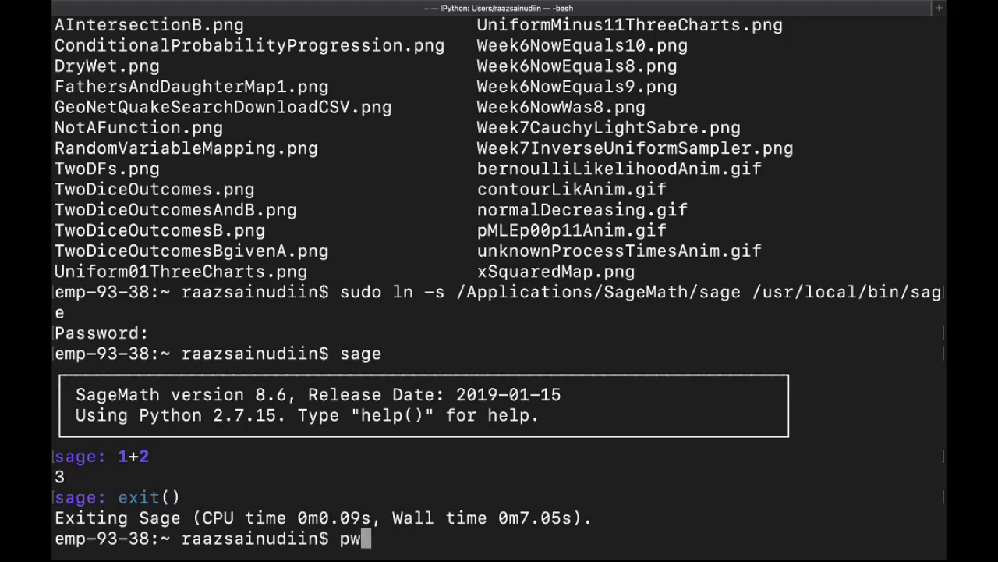
pyautogui.write('d')
pyautogui.press('Return')
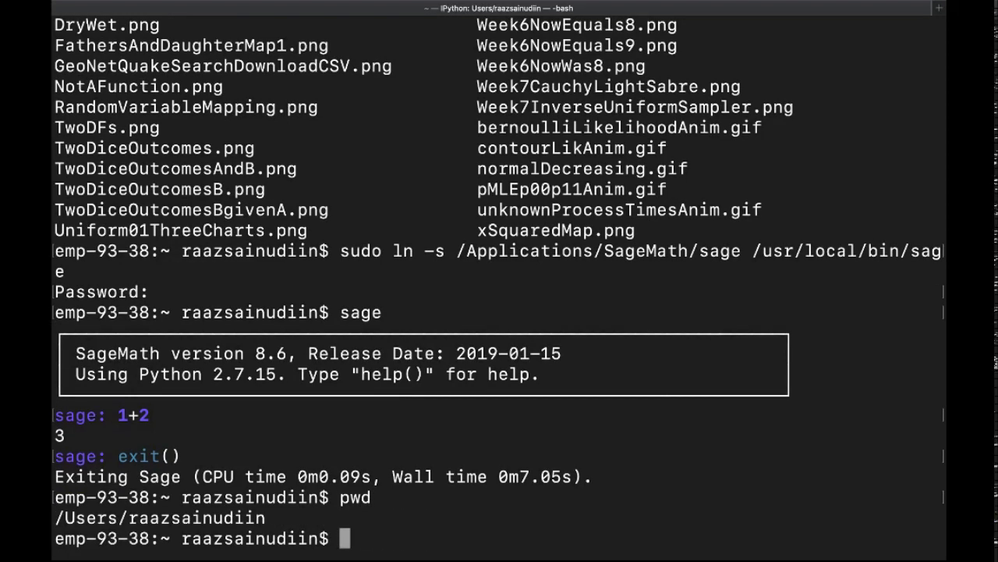
pyautogui.write('ls as/')
pyautogui.press('Return')
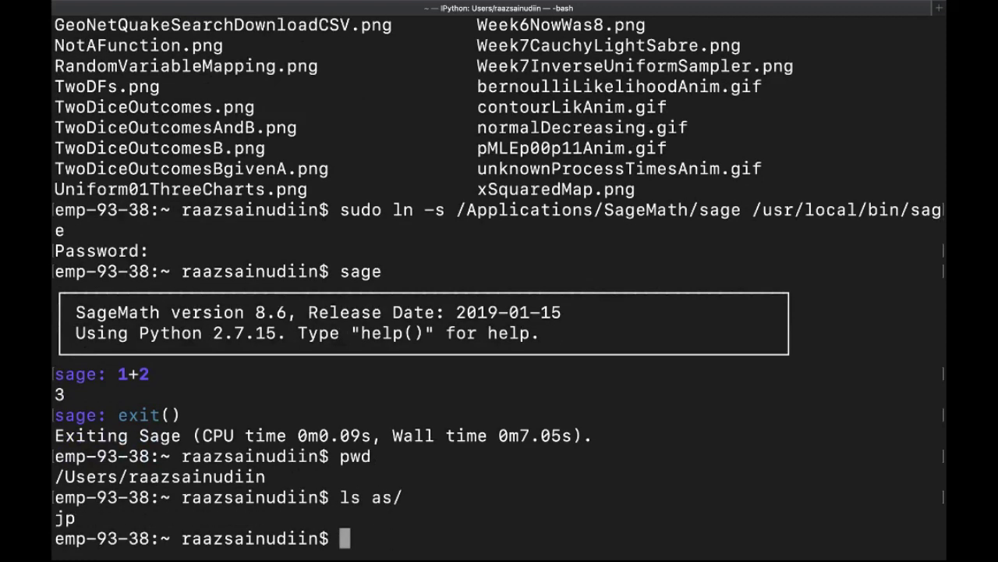
# Start the Sage Jupyter notebook server with sage -n jupyter
pyautogui.press('Up')
pyautogui.press('Up')
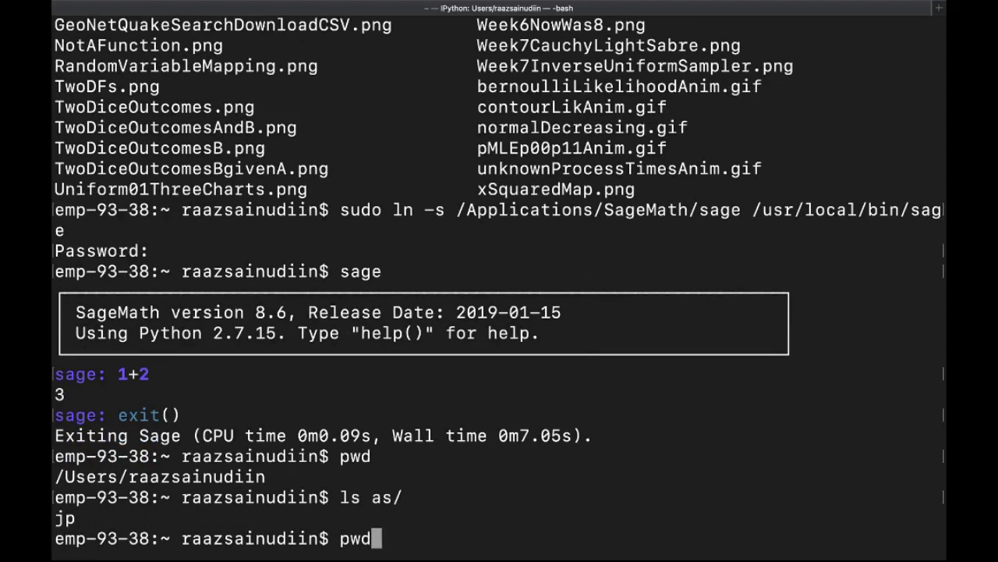
pyautogui.press('BackSpace')
pyautogui.press('BackSpace')
pyautogui.press('BackSpace')
pyautogui.write('sage ')
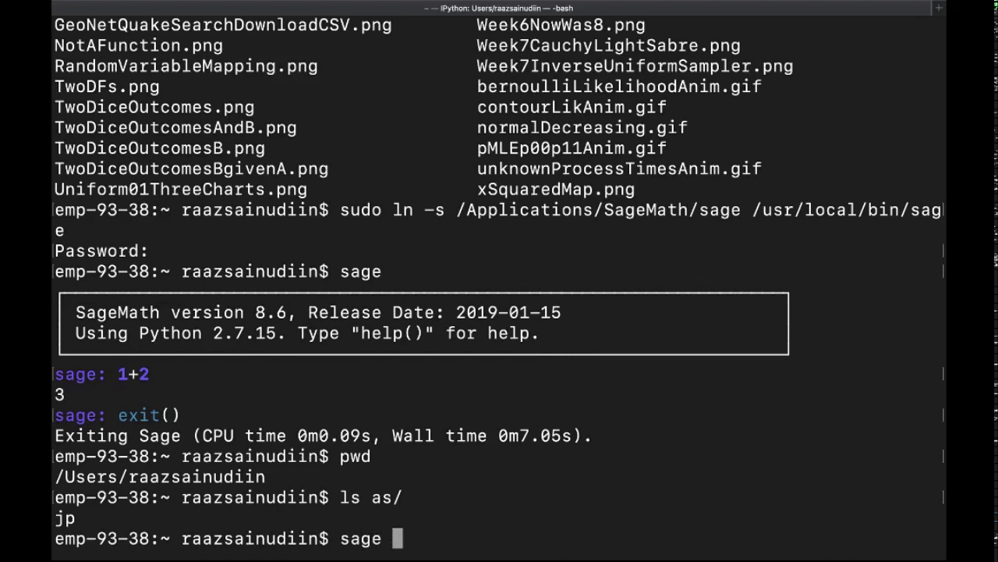
pyautogui.write('-n jupyter')
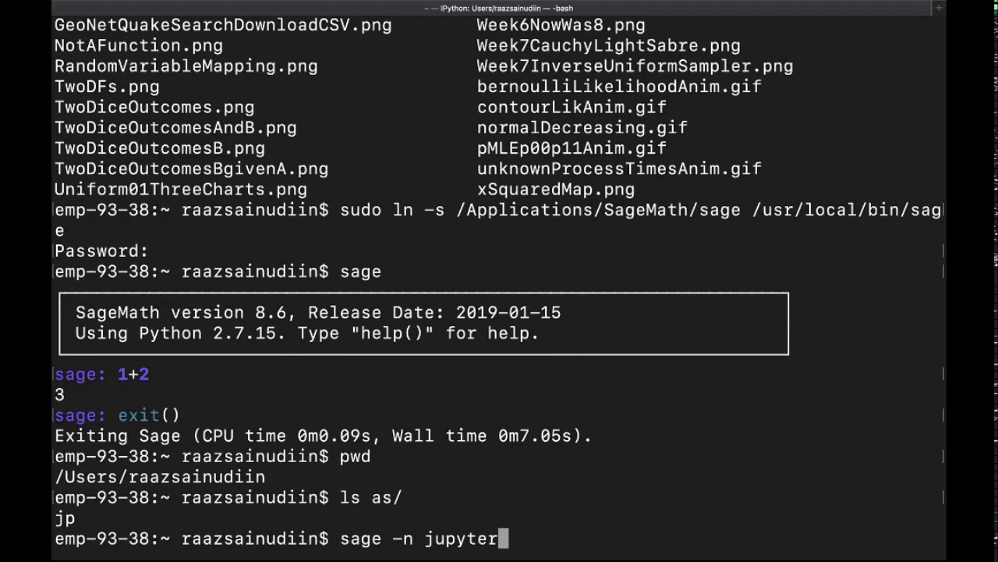
pyautogui.press('Return')
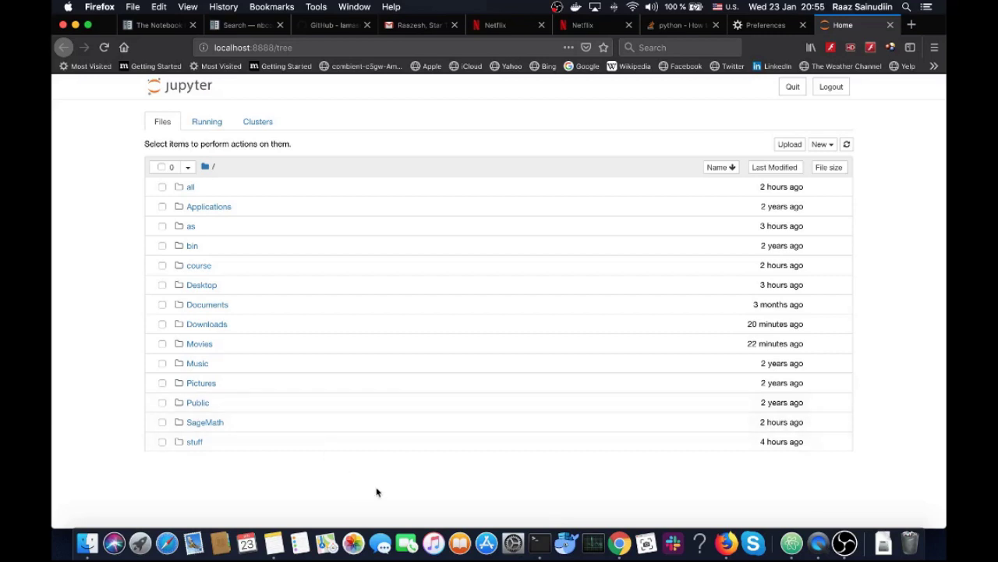
pyautogui.click(539, 543)
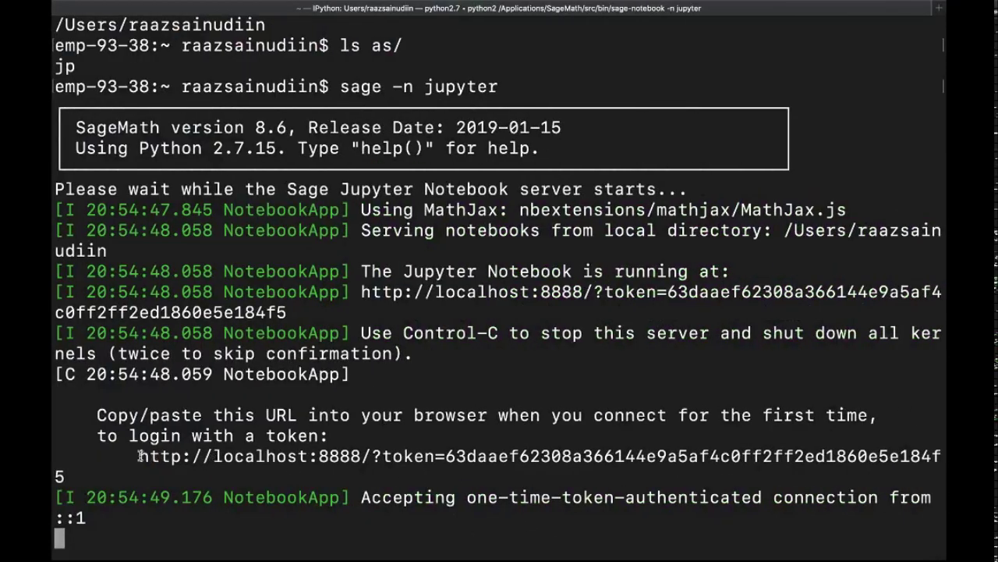
pyautogui.moveTo(140, 456); pyautogui.dragTo(63, 468)
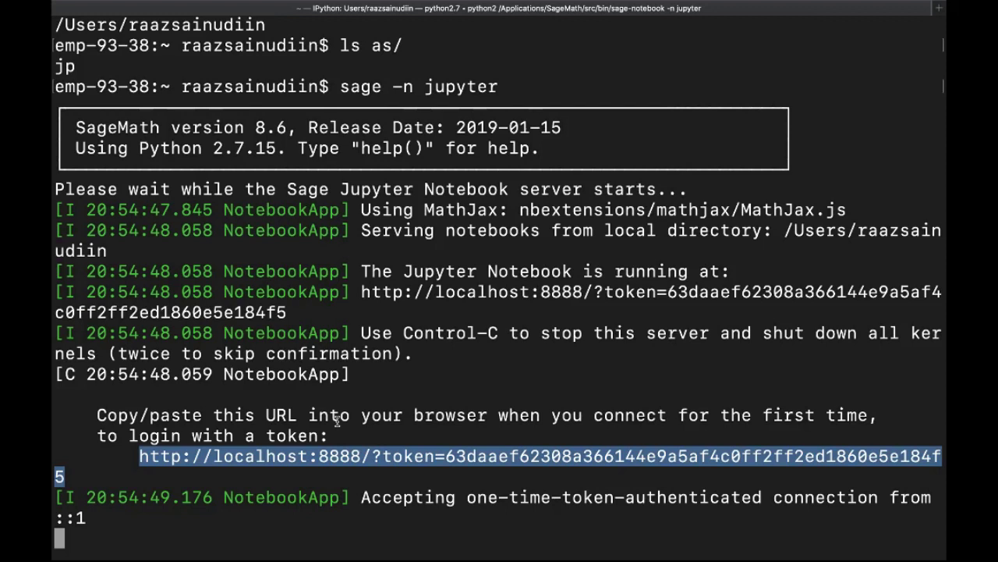
pyautogui.press('Tab')
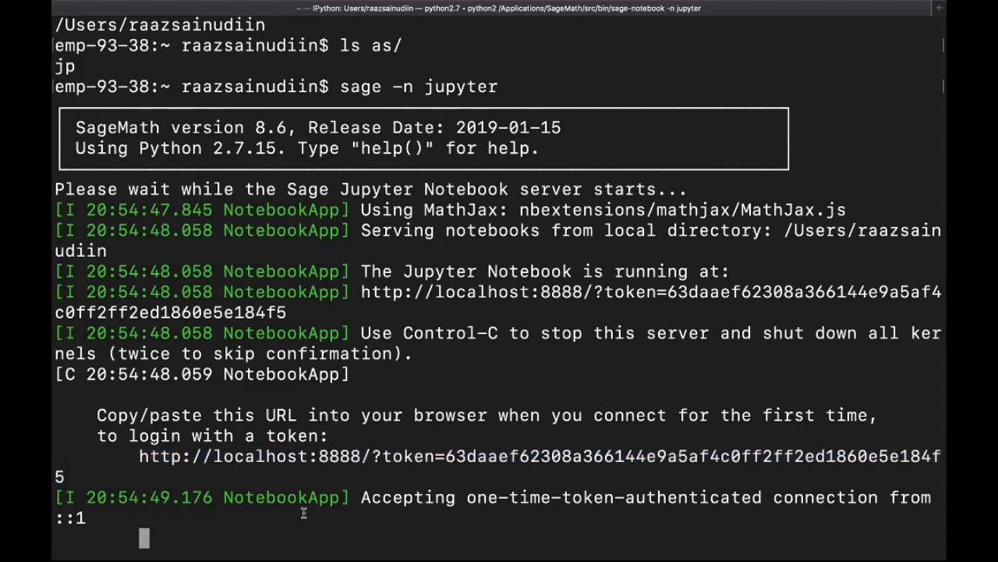
pyautogui.hotkey('ctrl', 'Right')
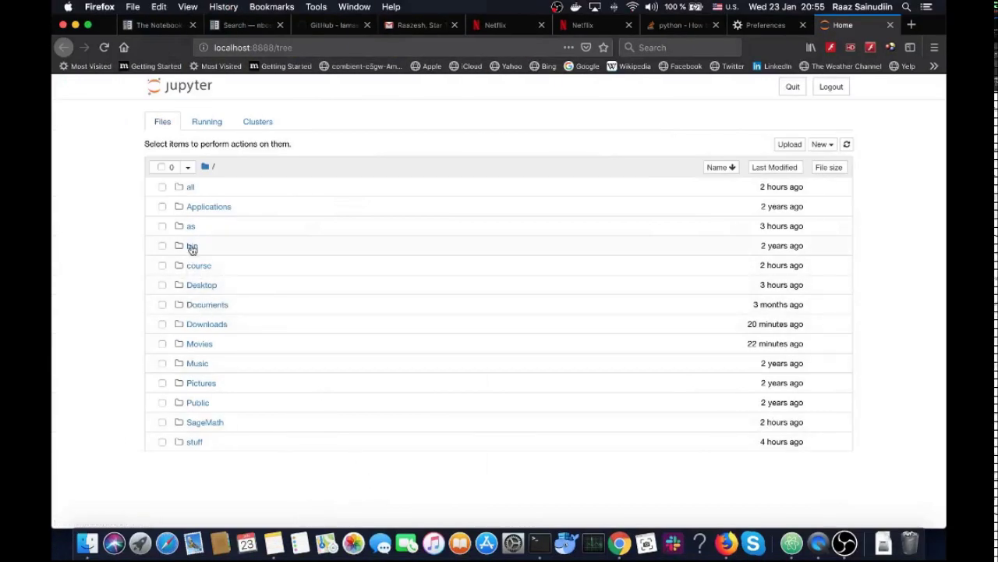
# Browse into the as/jp folder in the Jupyter file tree to reach notebook 00.ipynb
pyautogui.click(194, 228)
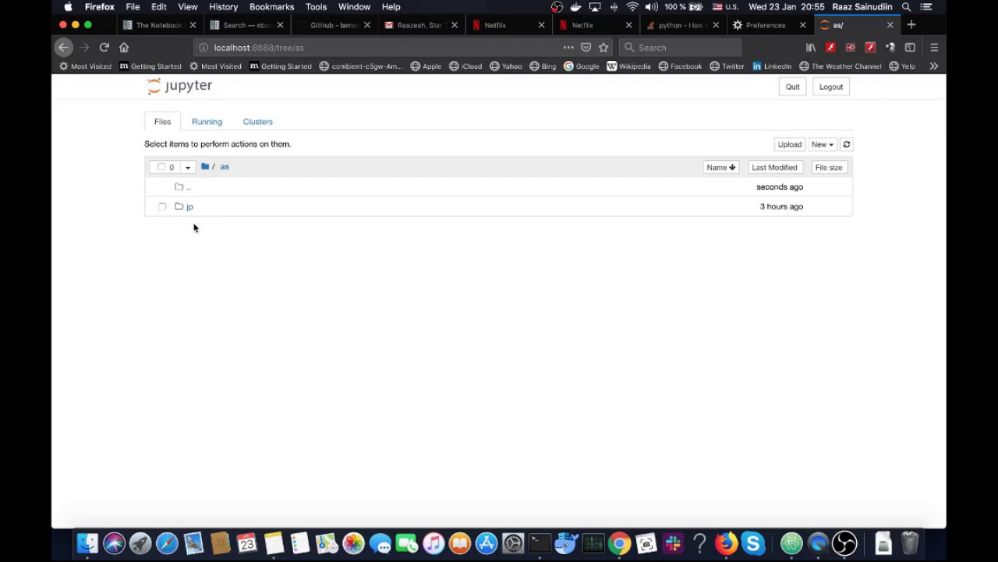
pyautogui.click(192, 207)
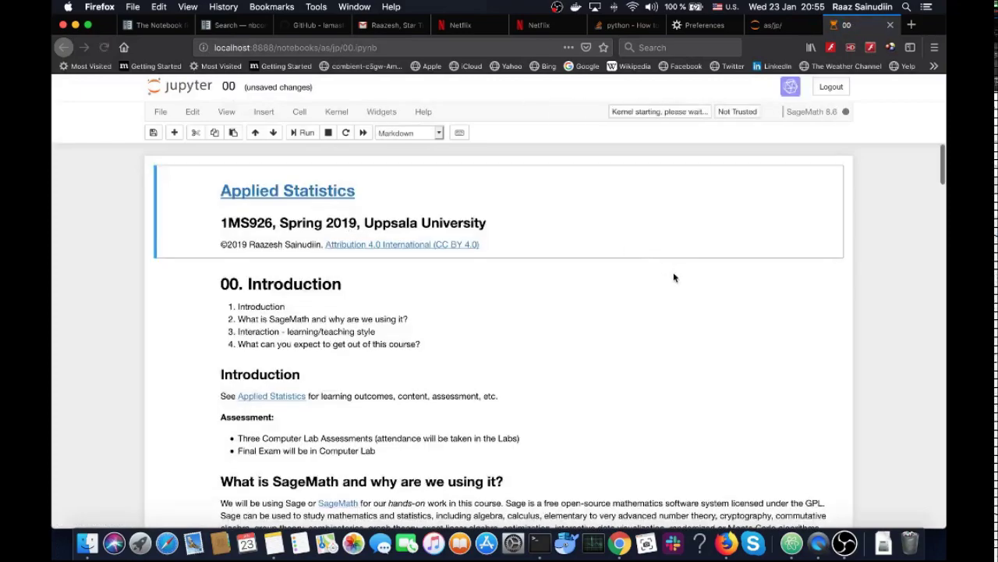
# Re-run the Taylor approximation and CO2 regression code cells
pyautogui.scroll(-10, 671, 273)
pyautogui.scroll(-3, 674, 277)
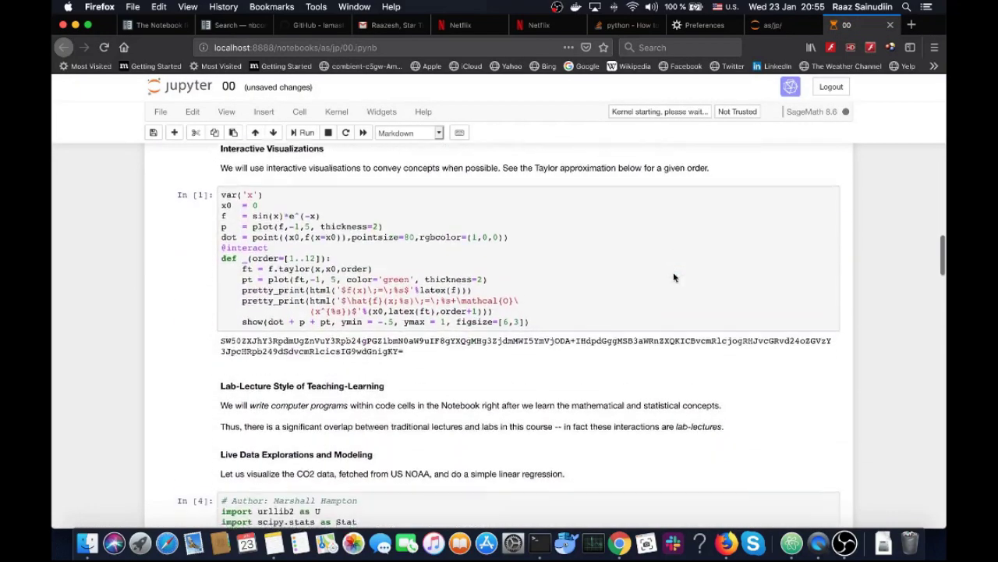
pyautogui.click(676, 276)
pyautogui.hotkey('shift', 'Return')
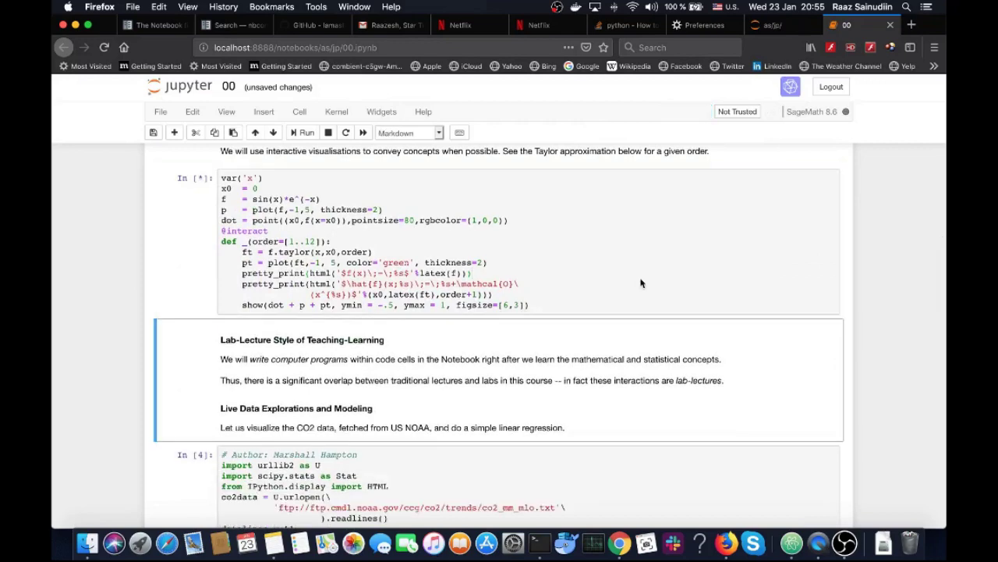
pyautogui.scroll(-3, 685, 295)
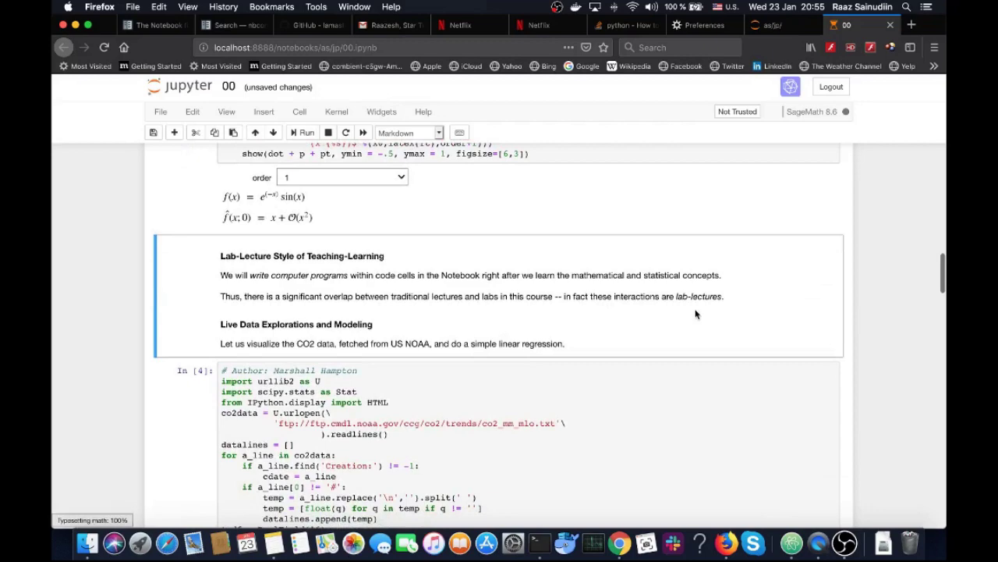
pyautogui.scroll(-2, 696, 313)
pyautogui.scroll(-6, 702, 355)
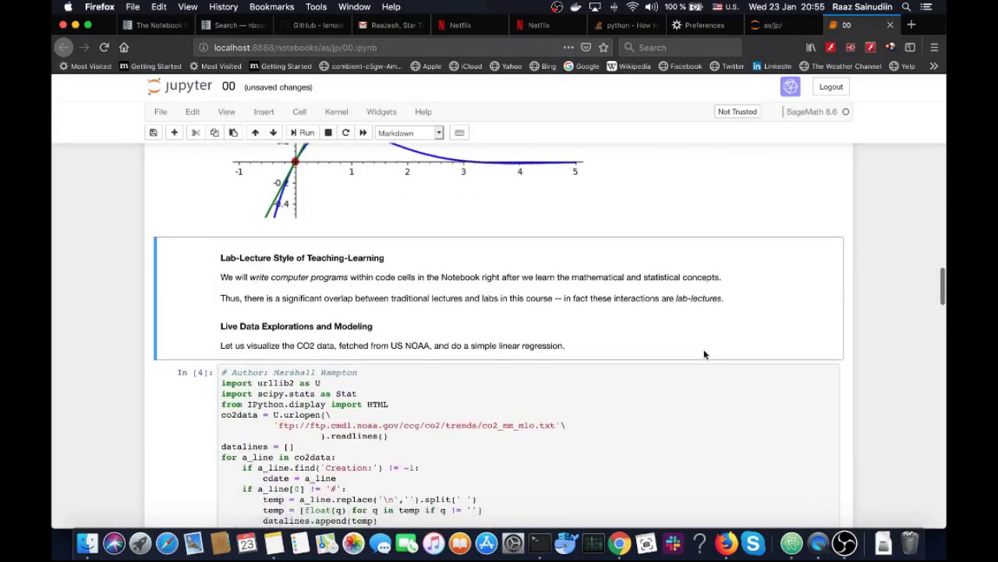
pyautogui.click(700, 350)
pyautogui.hotkey('shift', 'Return')
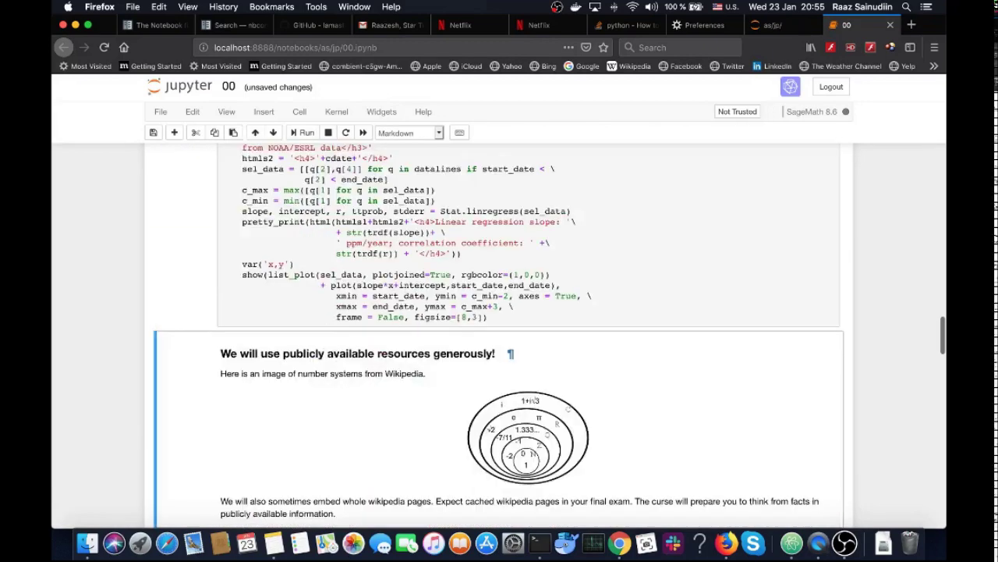
# Run the showURL cell embedding Wikipedia's Number page, then return to the as/jp file listing
pyautogui.scroll(-4, 700, 350)
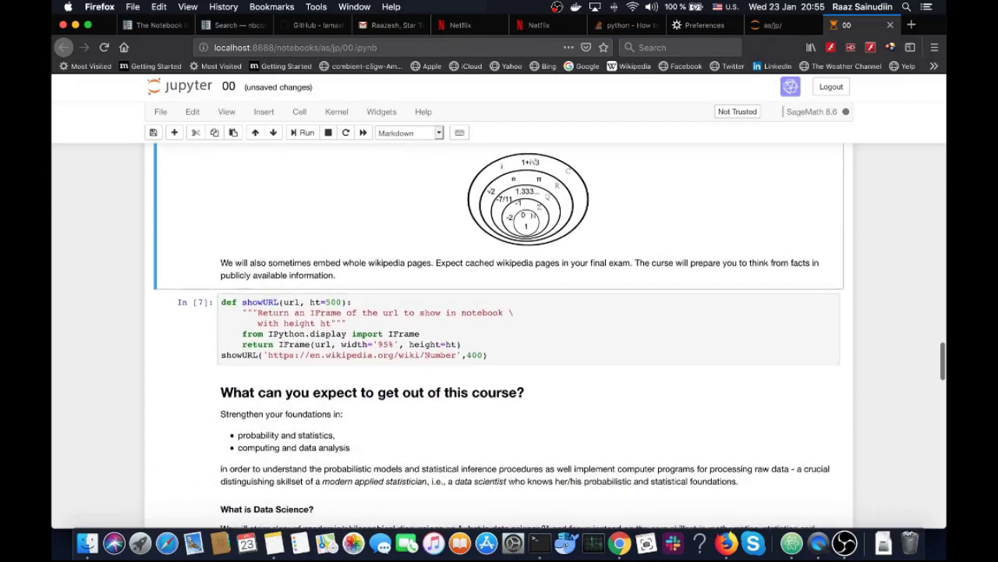
pyautogui.scroll(-8, 692, 363)
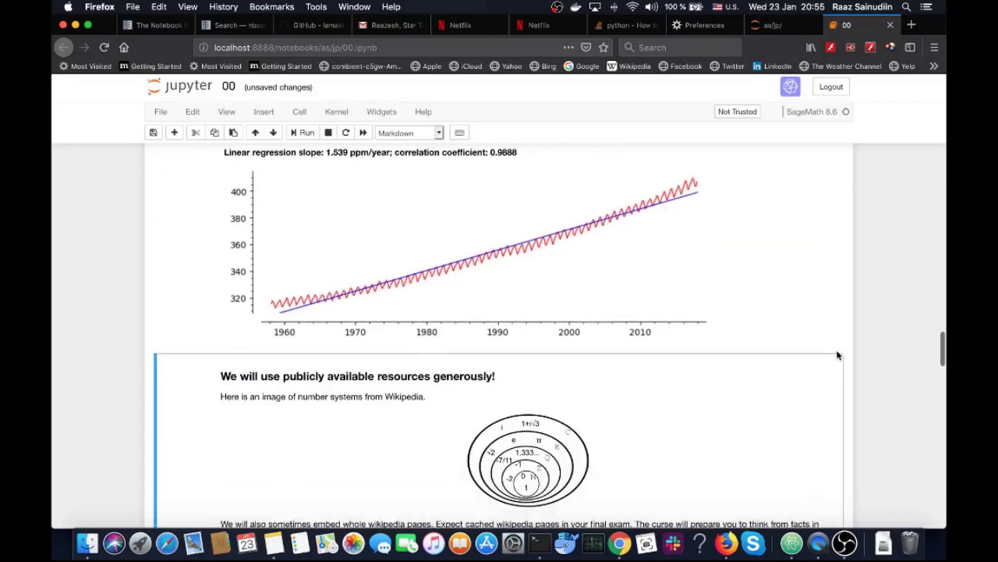
pyautogui.click(773, 307)
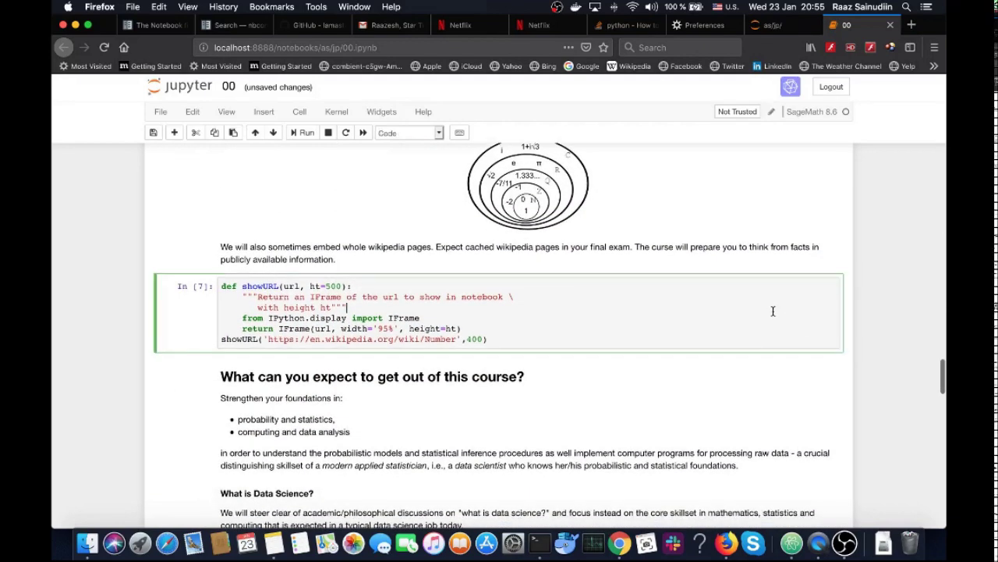
pyautogui.hotkey('shift', 'Return')
pyautogui.scroll(-10, 888, 357)
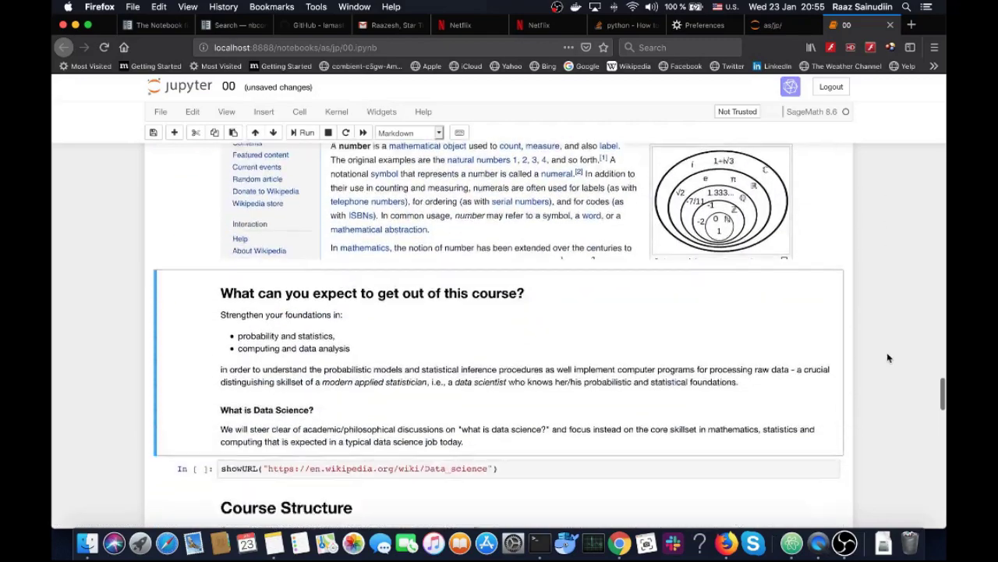
pyautogui.scroll(-10, 887, 357)
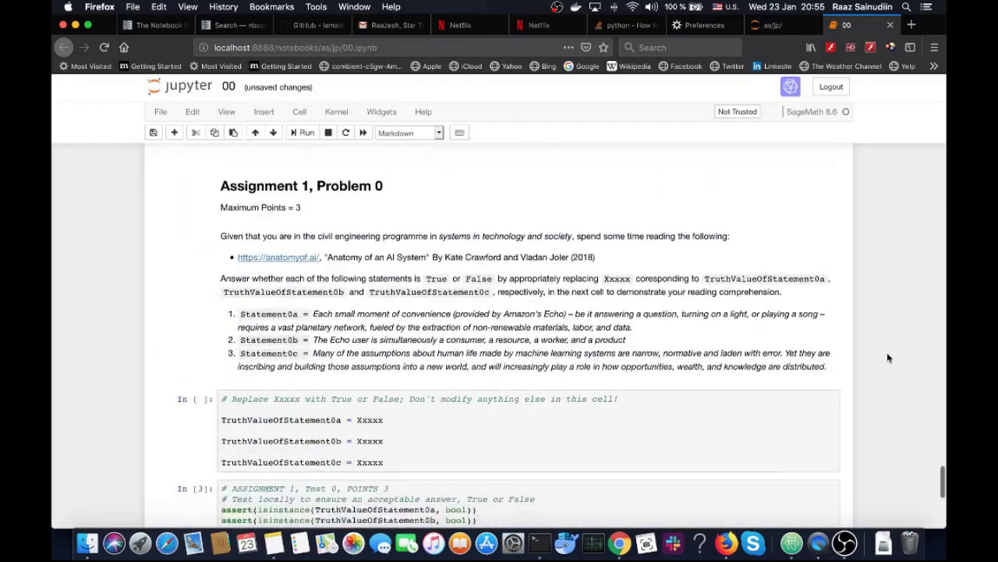
pyautogui.scroll(-7, 888, 357)
pyautogui.scroll(9, 888, 357)
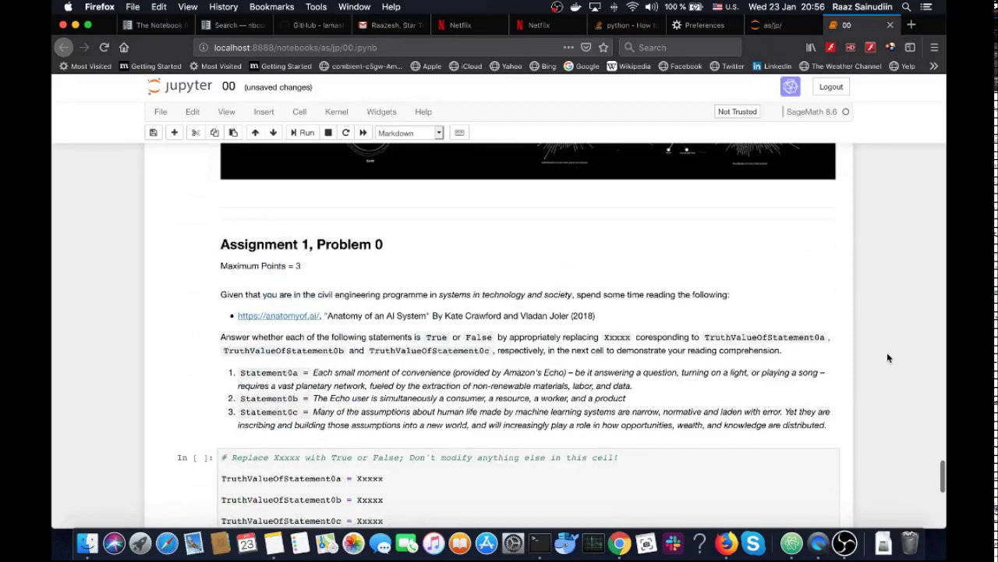
pyautogui.scroll(15, 888, 357)
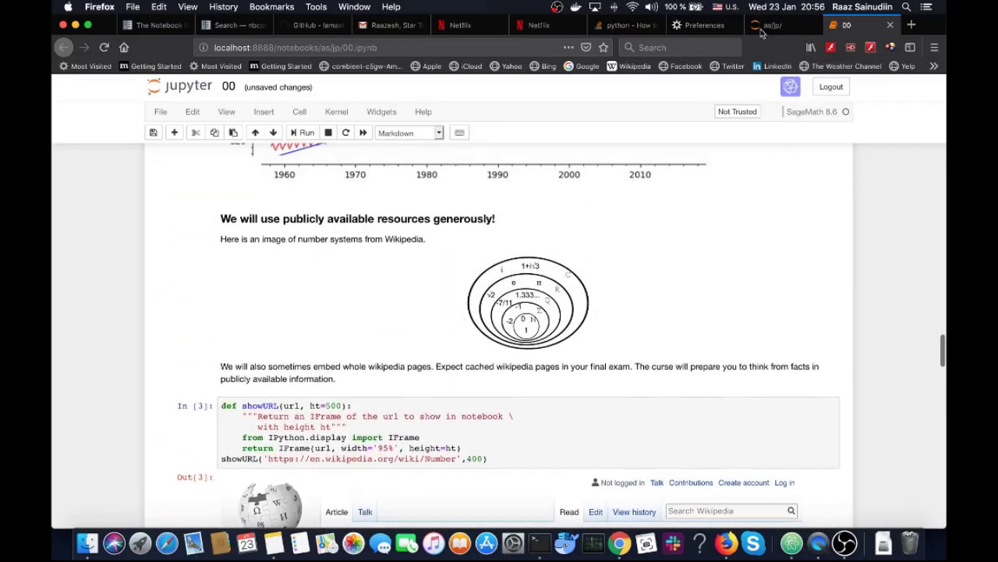
pyautogui.click(765, 28)
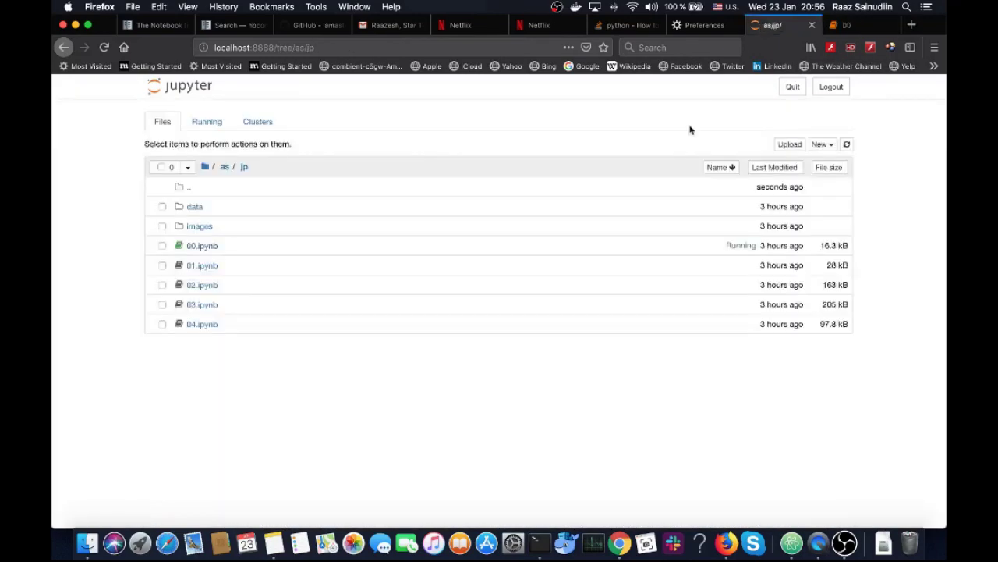
# Open notebook 01.ipynb and run the cell embedding the Bash Wikipedia page
pyautogui.click(206, 265)
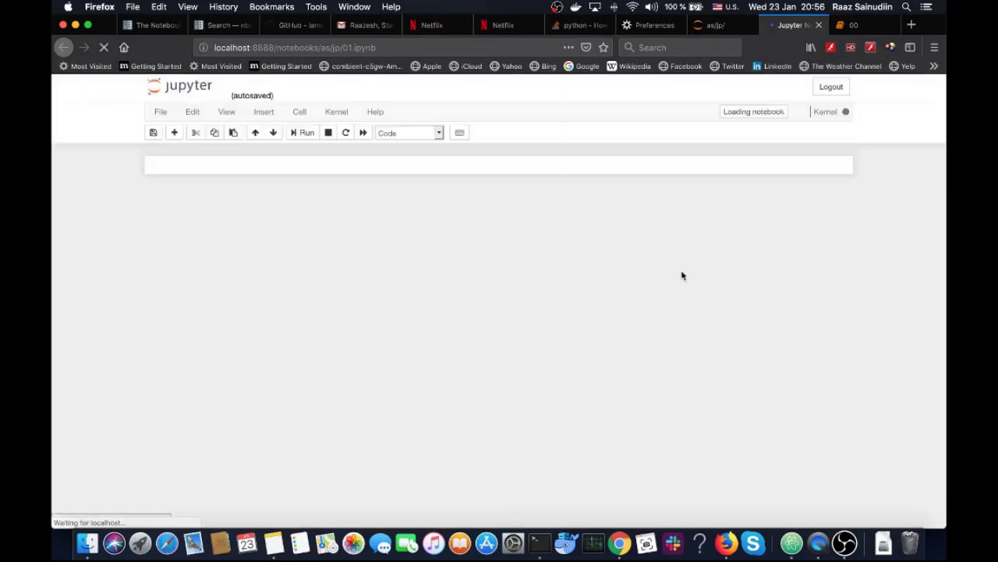
pyautogui.scroll(-5, 682, 274)
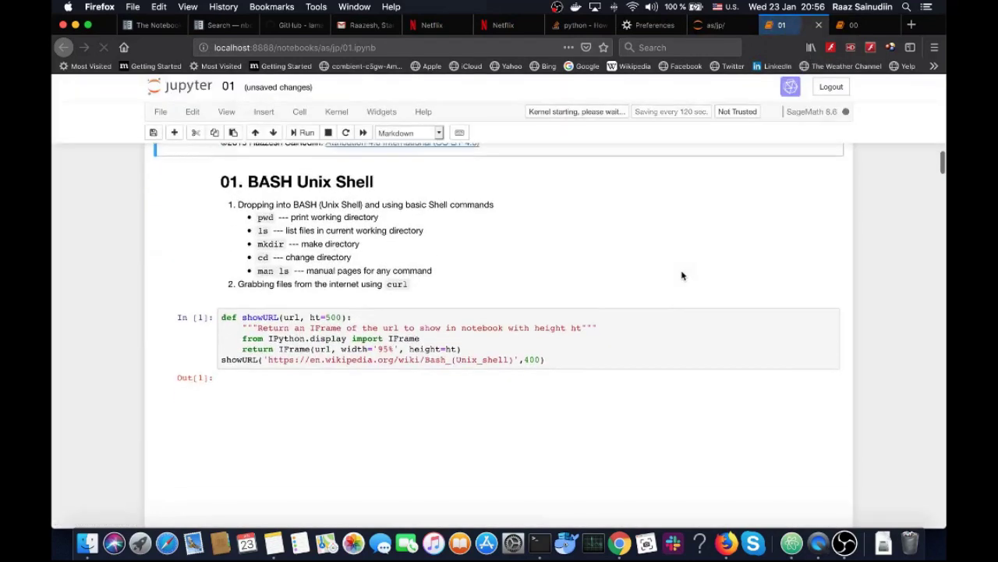
pyautogui.click(651, 271)
pyautogui.hotkey('shift', 'Return')
# Run the pwd, ls, mkdir and man ls shell cells in order
pyautogui.scroll(-5, 905, 307)
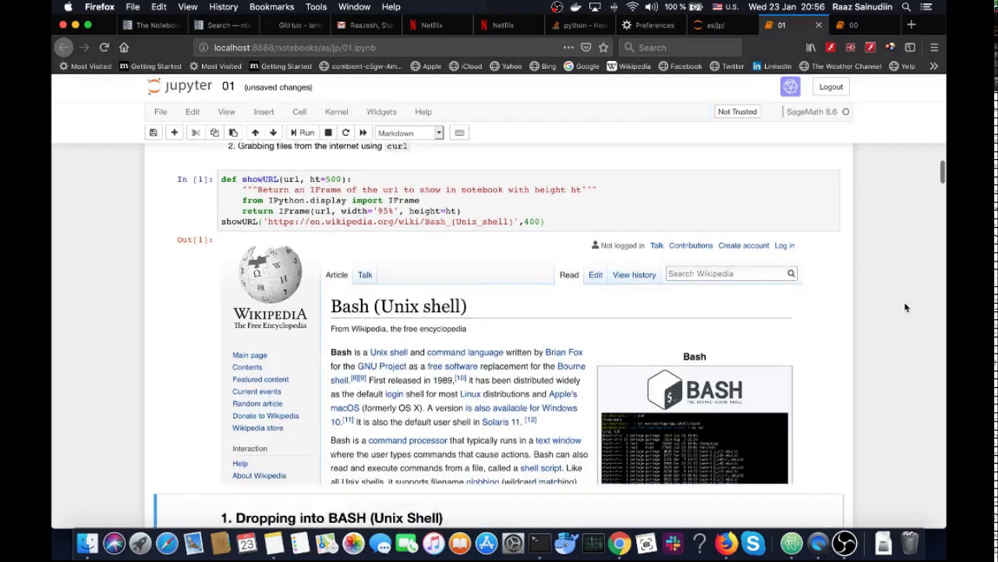
pyautogui.scroll(-2, 905, 308)
pyautogui.click(666, 248)
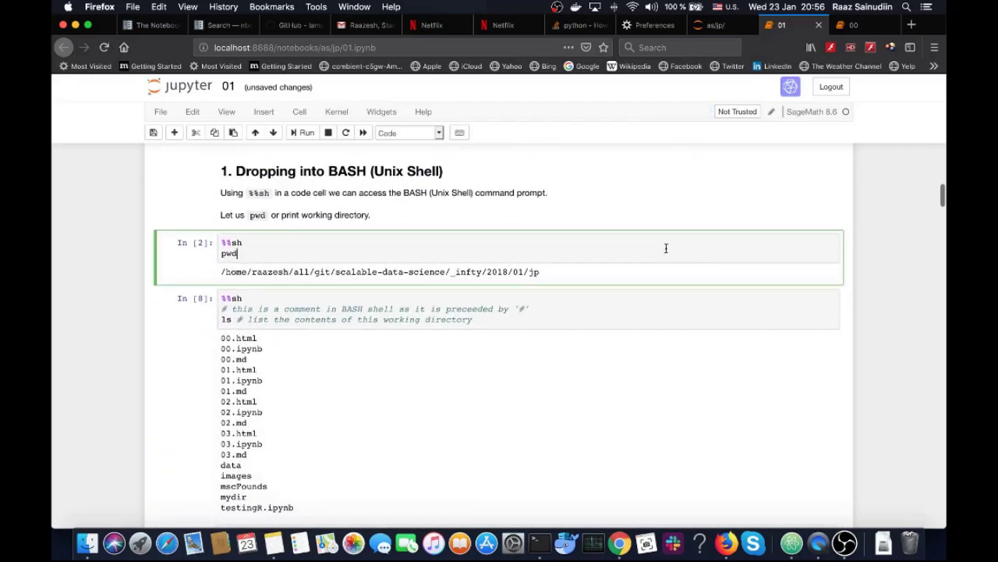
pyautogui.hotkey('shift', 'Return')
pyautogui.hotkey('shift', 'Return')
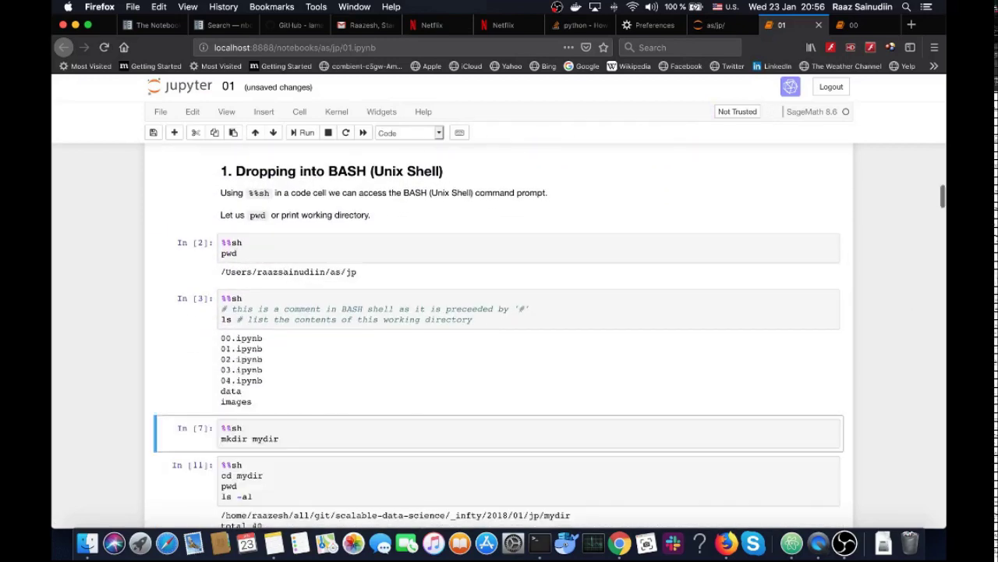
pyautogui.hotkey('shift', 'Return')
pyautogui.scroll(-5, 500, 335)
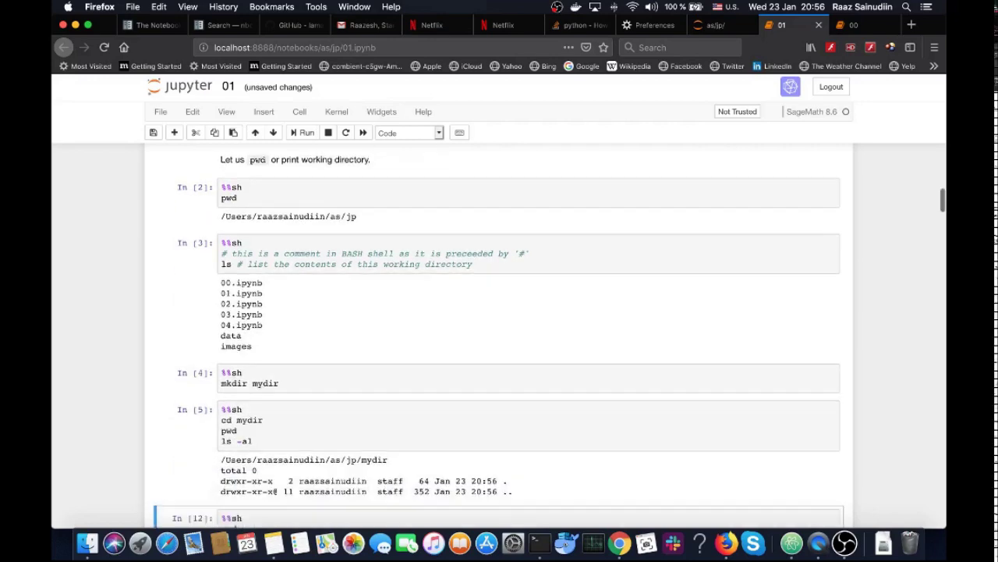
pyautogui.hotkey('shift', 'Return')
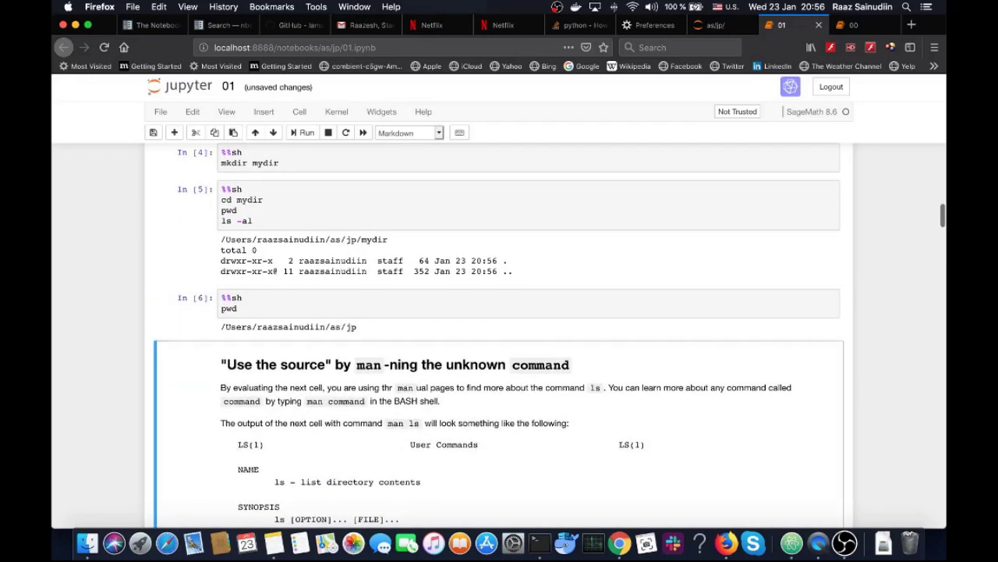
pyautogui.scroll(-4, 500, 335)
pyautogui.scroll(-10, 583, 203)
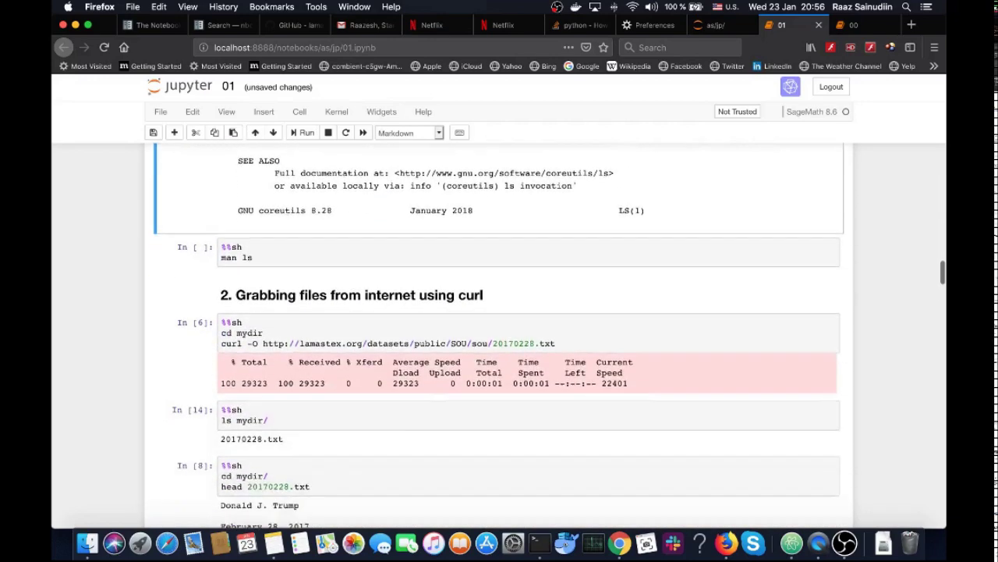
pyautogui.click(582, 209)
pyautogui.hotkey('shift', 'Return')
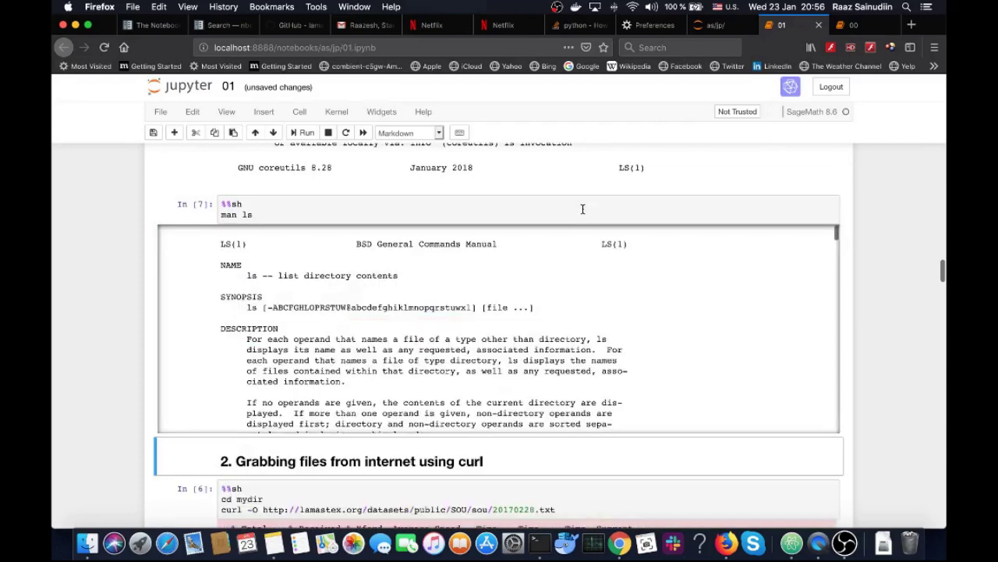
# Run the curl download cells that fetch and extract sou.tar.gz into mydir
pyautogui.scroll(-3, 930, 365)
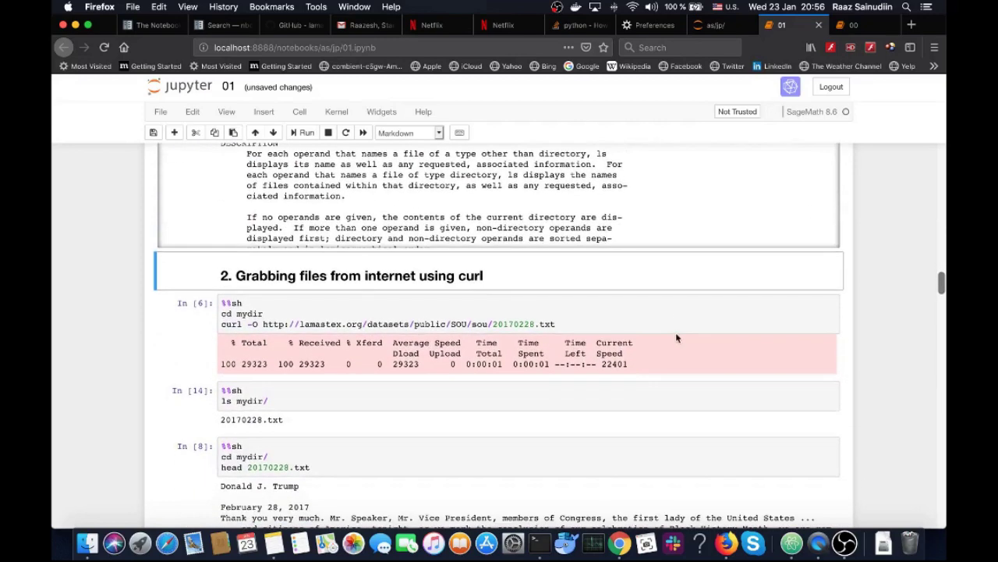
pyautogui.click(676, 322)
pyautogui.hotkey('shift', 'Return')
pyautogui.hotkey('shift', 'Return')
pyautogui.hotkey('shift', 'Return')
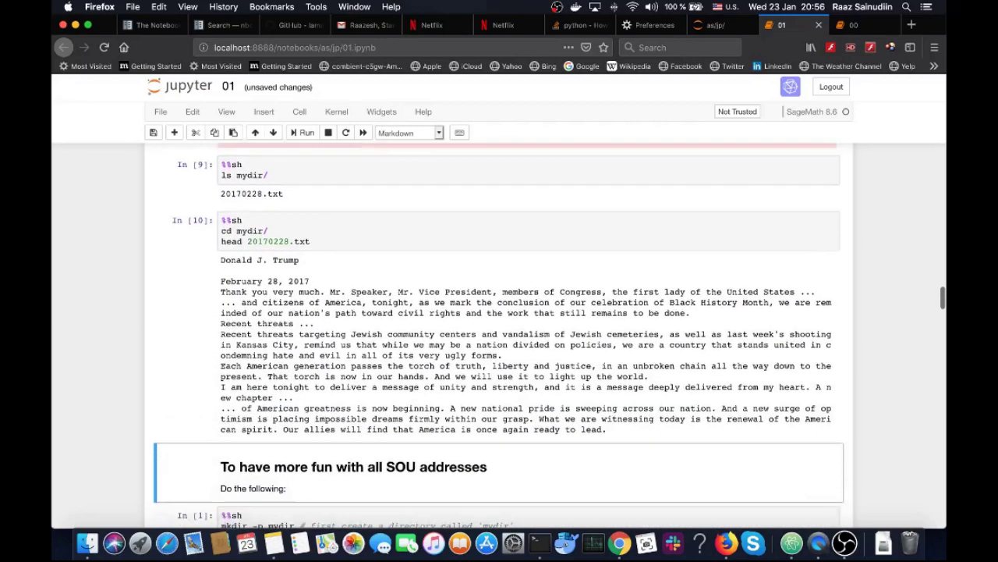
pyautogui.hotkey('shift', 'Return')
pyautogui.hotkey('shift', 'Return')
pyautogui.hotkey('shift', 'Return')
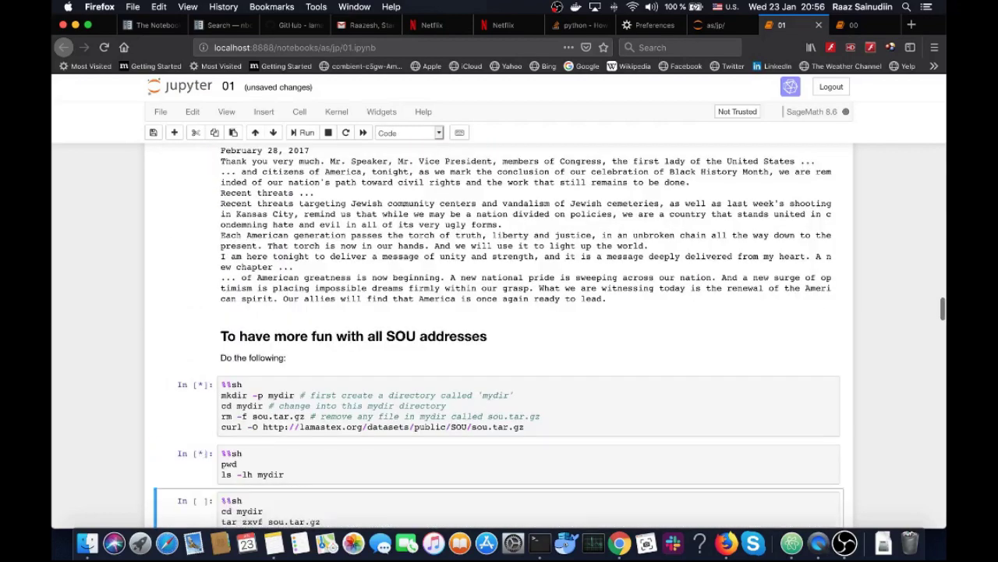
pyautogui.scroll(-1, 499, 328)
pyautogui.hotkey('shift', 'Return')
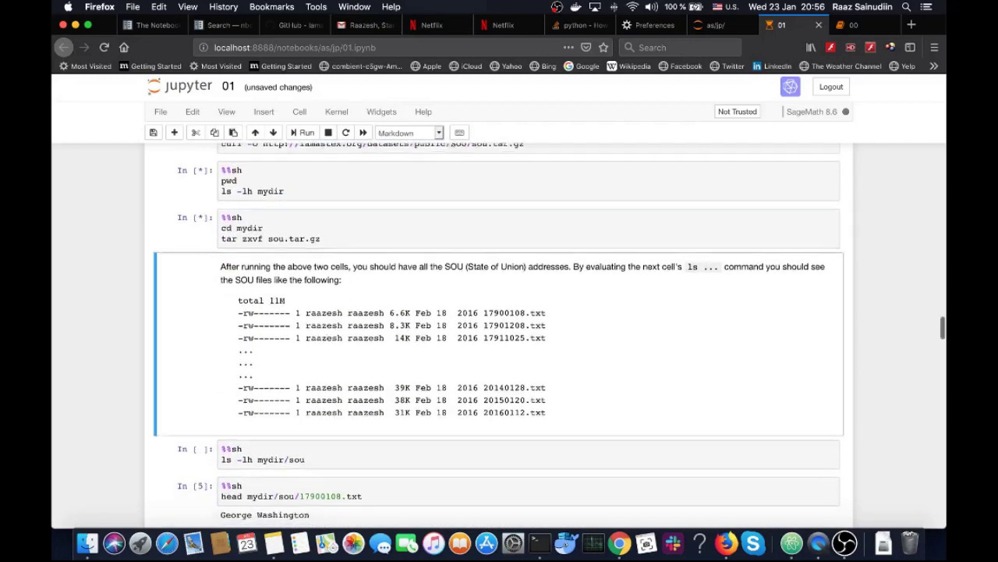
pyautogui.scroll(-4, 630, 241)
pyautogui.hotkey('shift', 'Return')
pyautogui.hotkey('shift', 'Return')
pyautogui.hotkey('shift', 'Return')
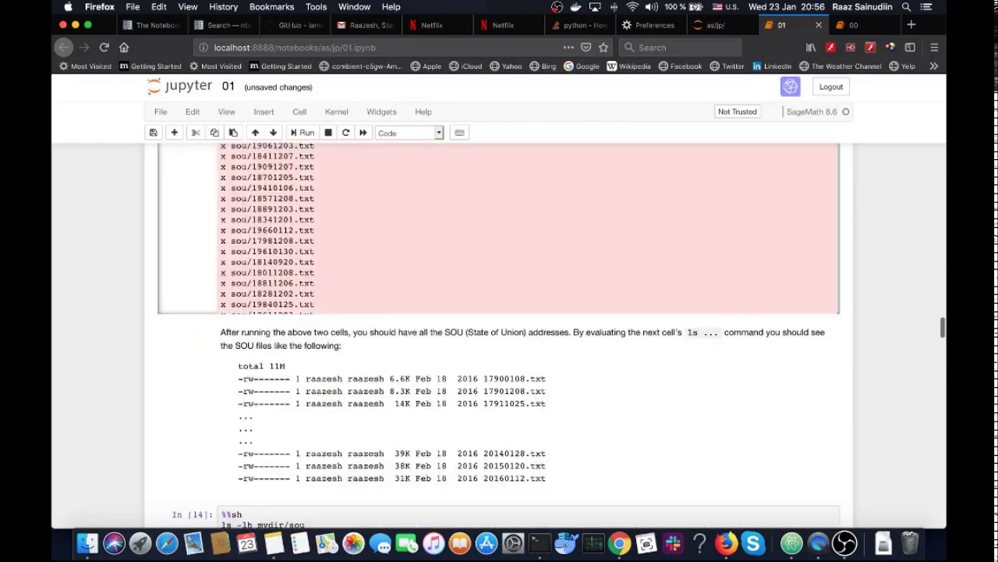
pyautogui.scroll(15, 888, 343)
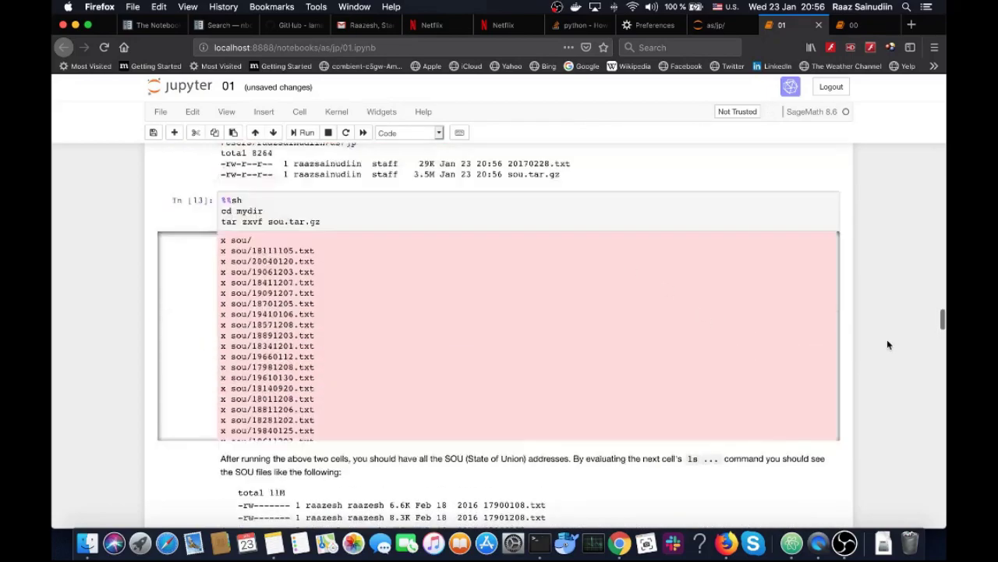
pyautogui.scroll(20, 888, 344)
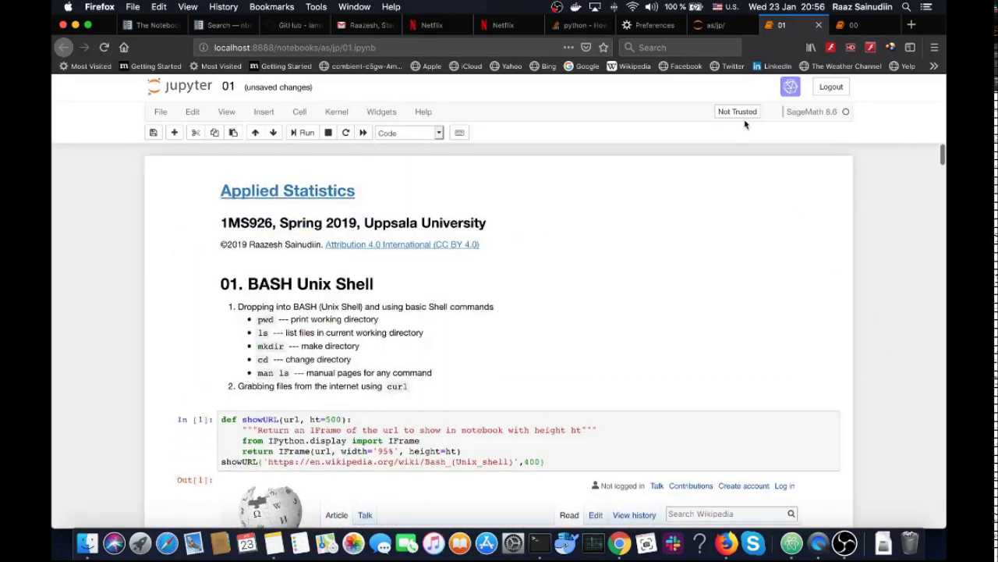
# Reopen 00.ipynb and add the line 'added stuff' below the Introduction list, then render it
pyautogui.click(722, 27)
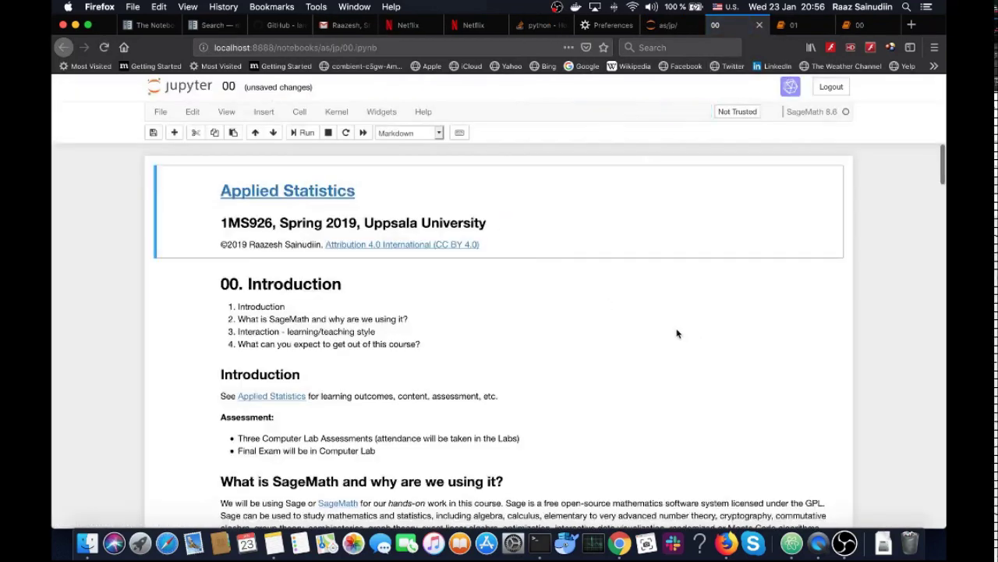
pyautogui.doubleClick(668, 327)
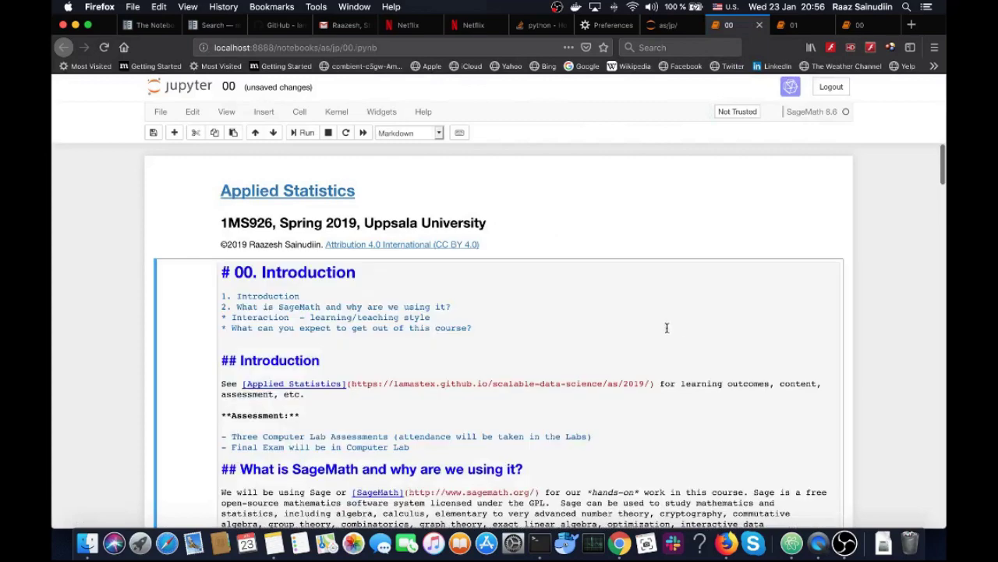
pyautogui.click(422, 341)
pyautogui.press('Return')
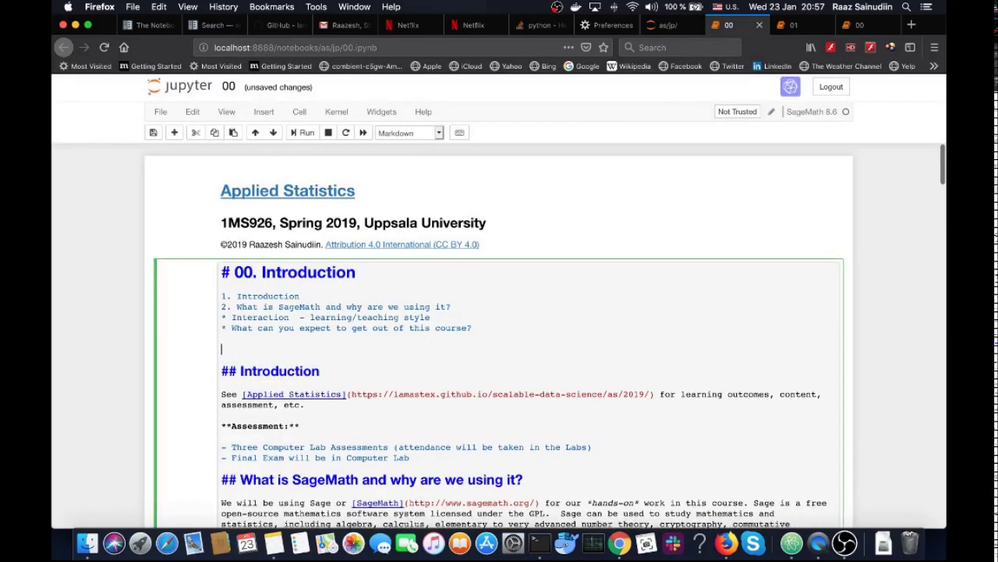
pyautogui.write('added ')
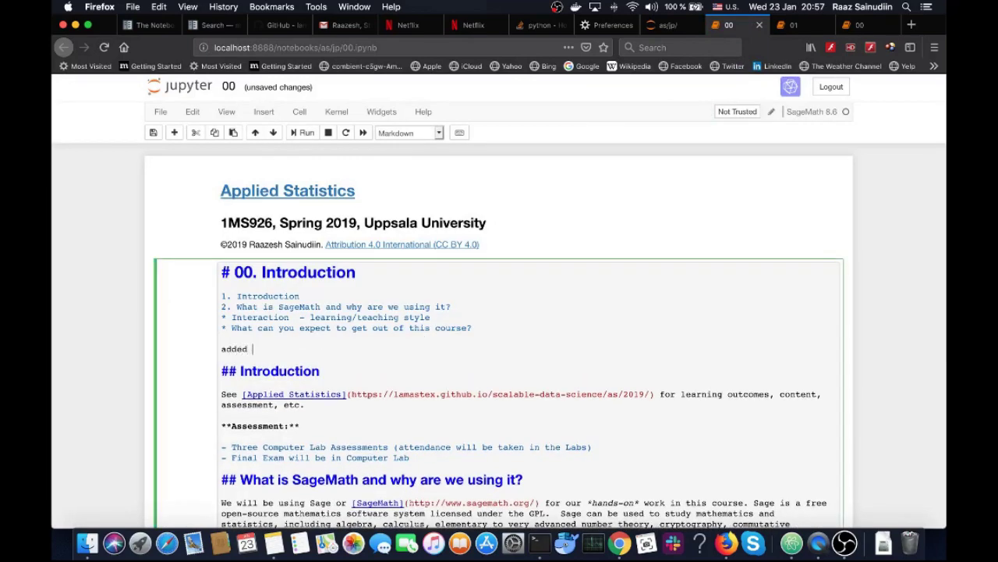
pyautogui.write('stuff...')
pyautogui.hotkey('shift', 'Return')
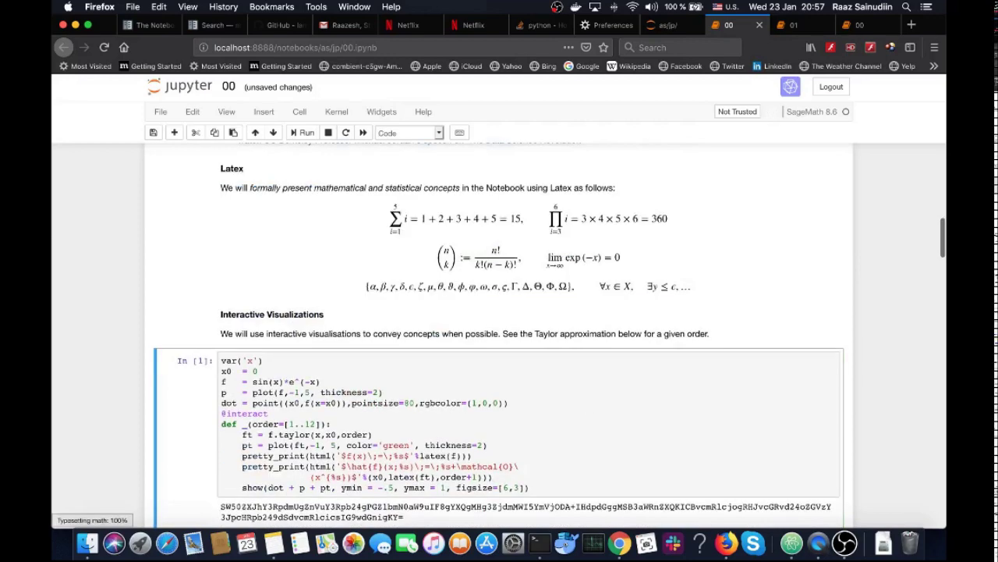
# Save a checkpoint and download notebook 00 as 00.ipynb, replacing the existing copy in Downloads
pyautogui.click(153, 133)
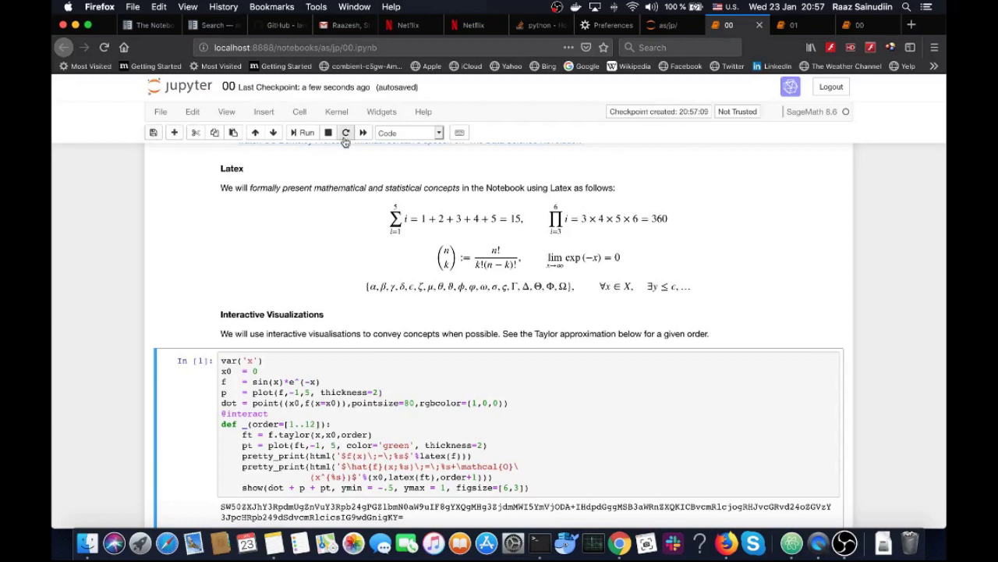
pyautogui.click(160, 111)
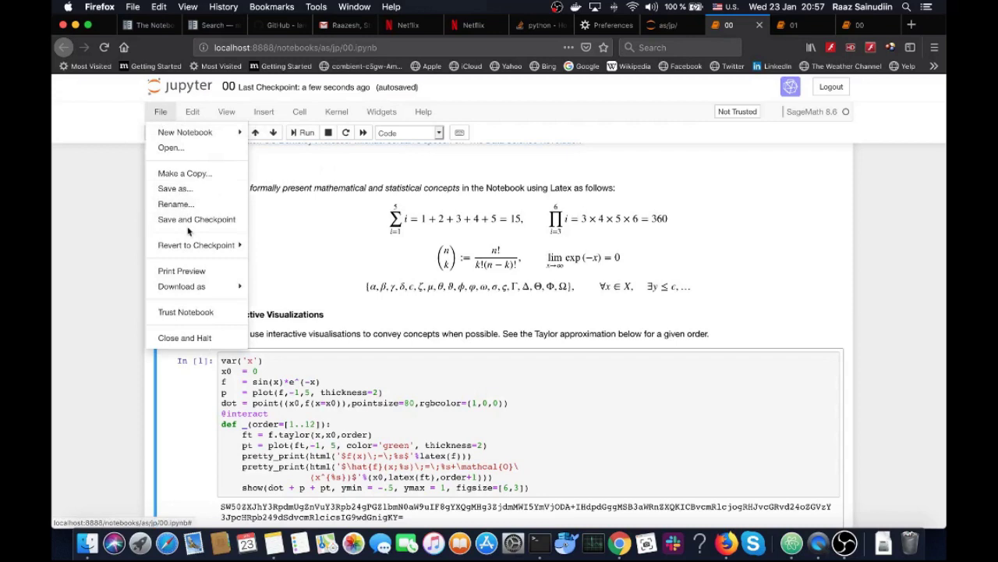
pyautogui.moveTo(212, 291)
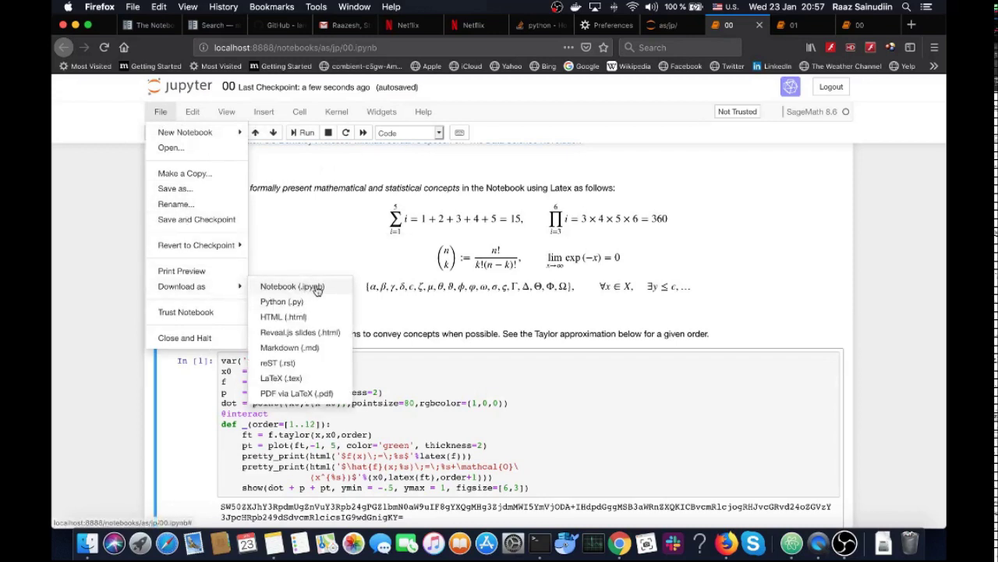
pyautogui.click(317, 288)
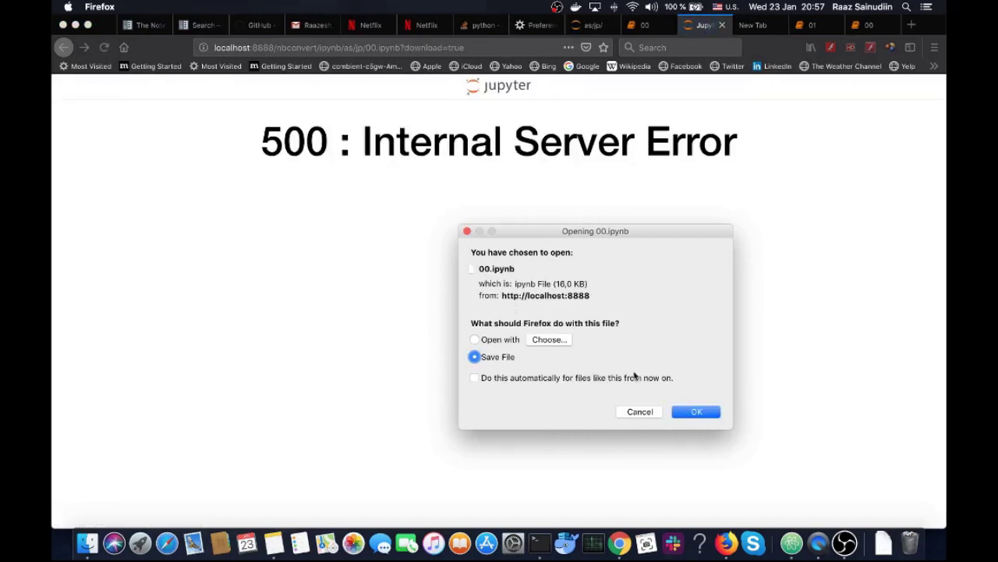
pyautogui.click(695, 411)
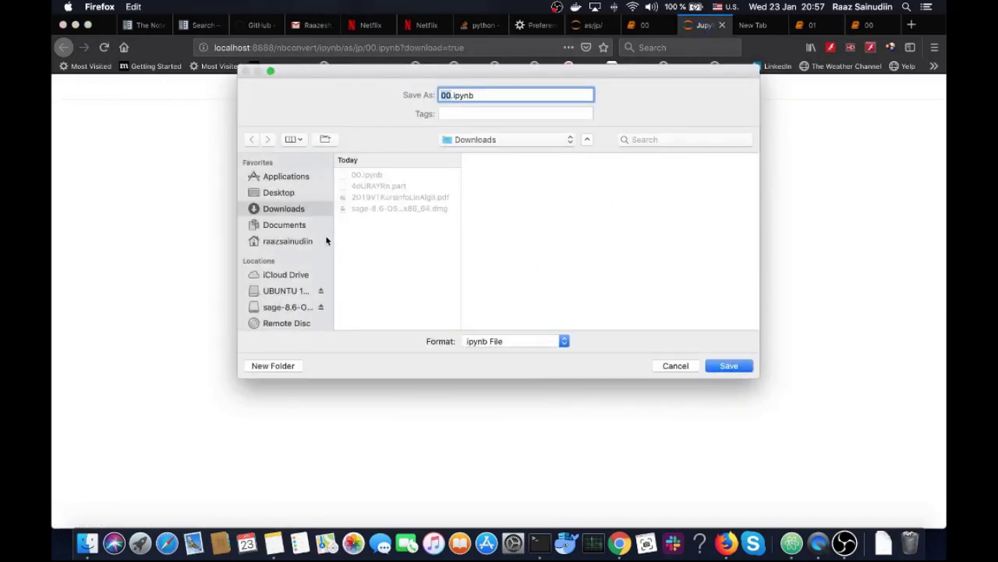
pyautogui.click(730, 366)
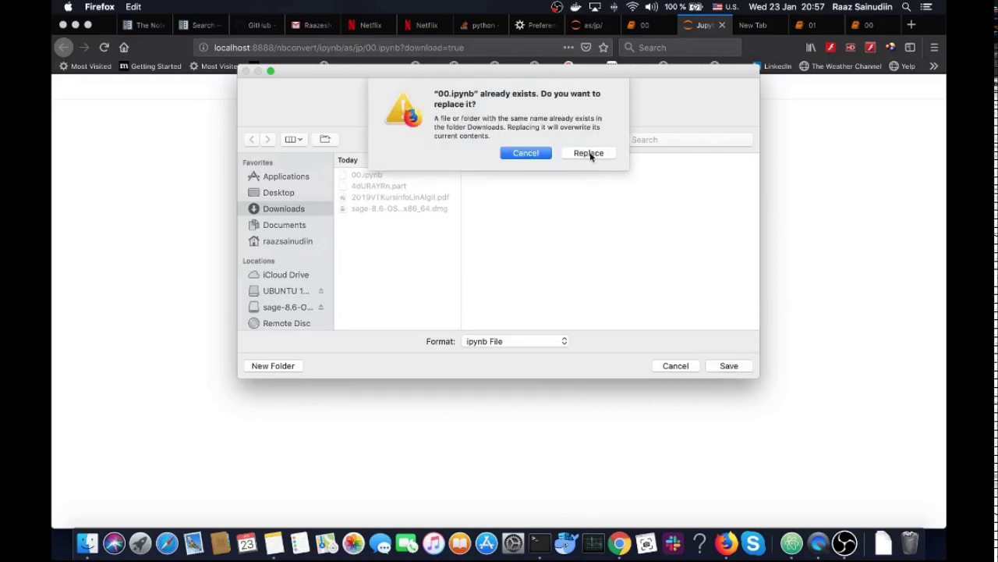
pyautogui.click(590, 153)
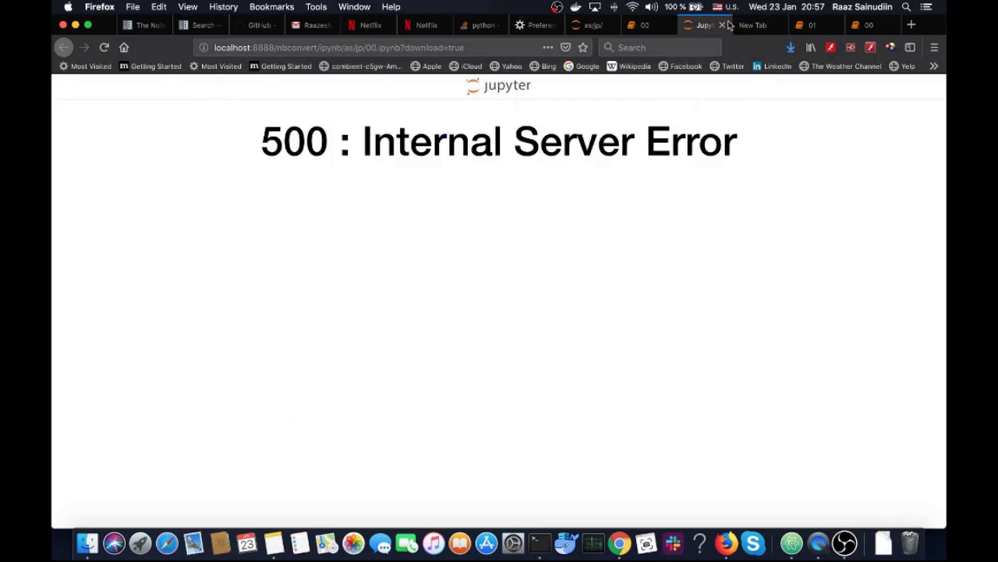
pyautogui.click(722, 25)
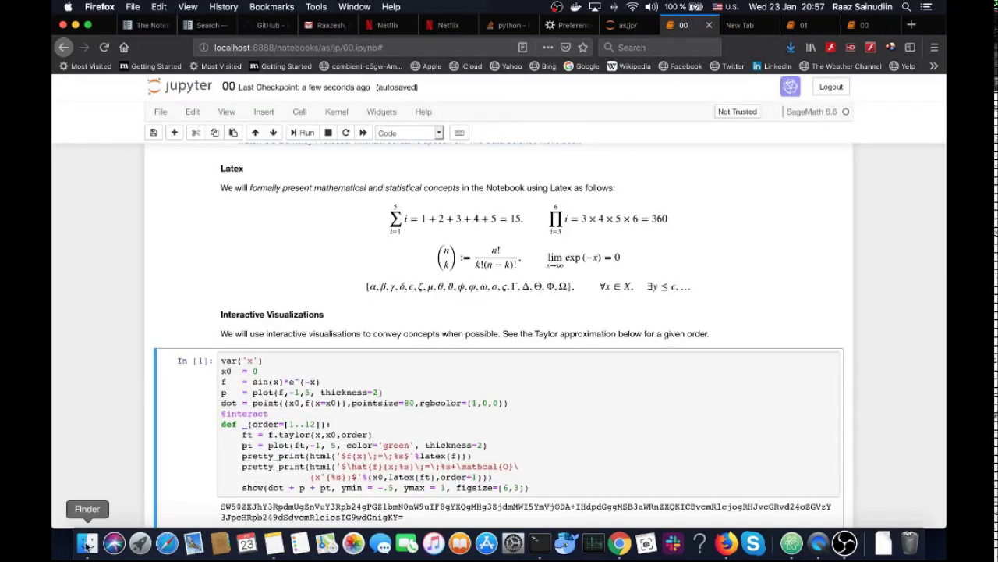
# Open Downloads/00.ipynb in Atom and select the 'added stuff...' line in its JSON
pyautogui.click(88, 544)
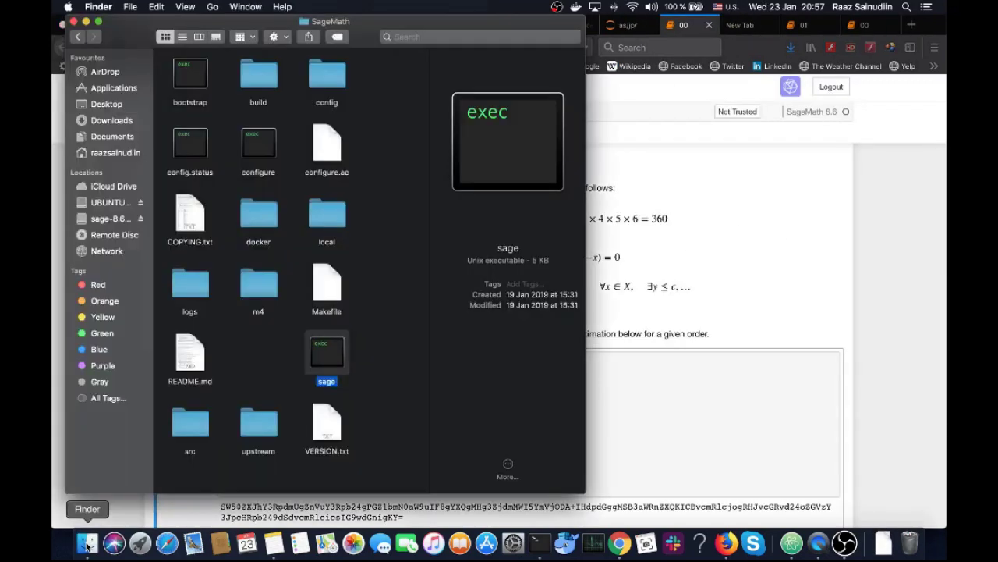
pyautogui.click(107, 119)
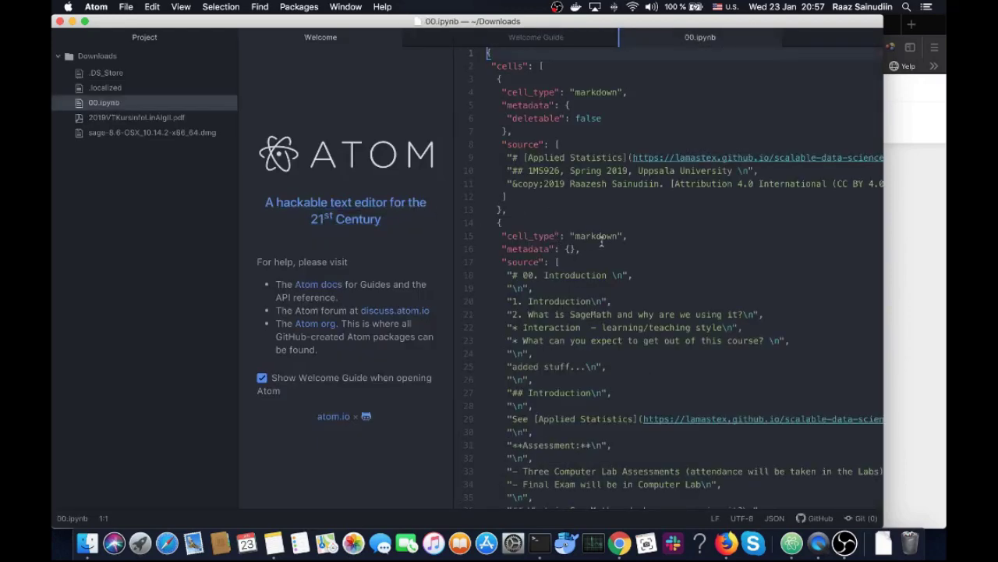
pyautogui.scroll(-5, 602, 242)
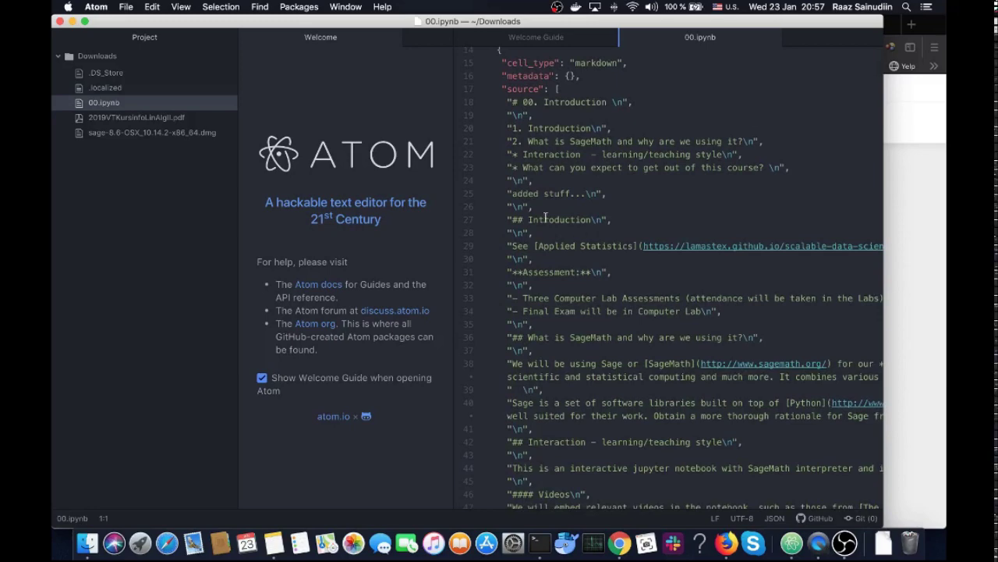
pyautogui.tripleClick(530, 195)
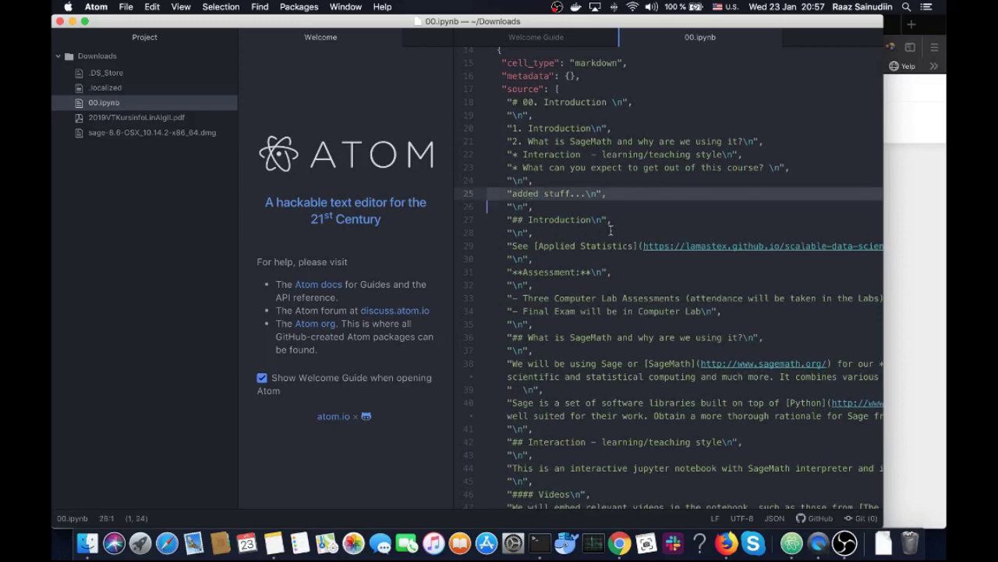
pyautogui.scroll(5, 606, 234)
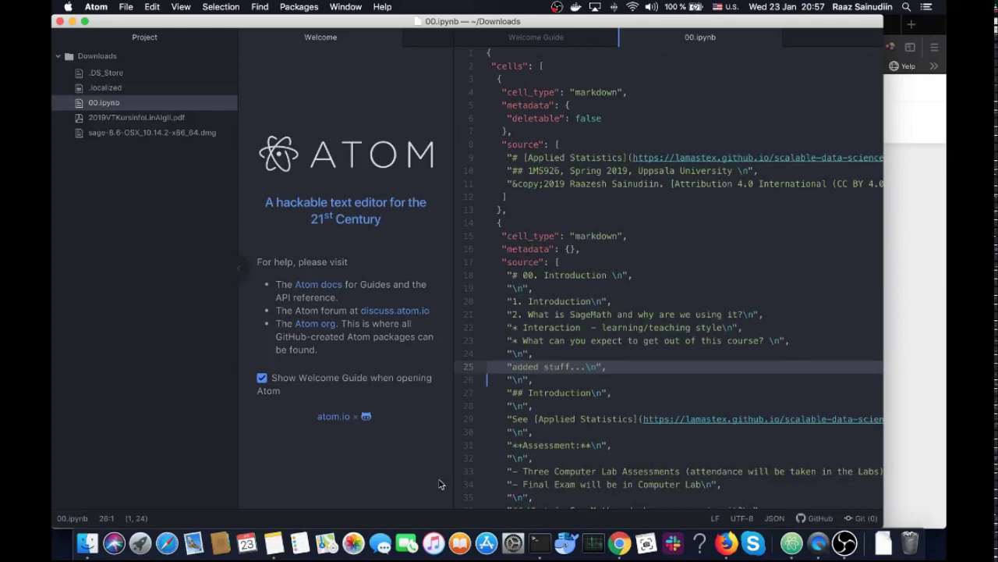
pyautogui.click(538, 542)
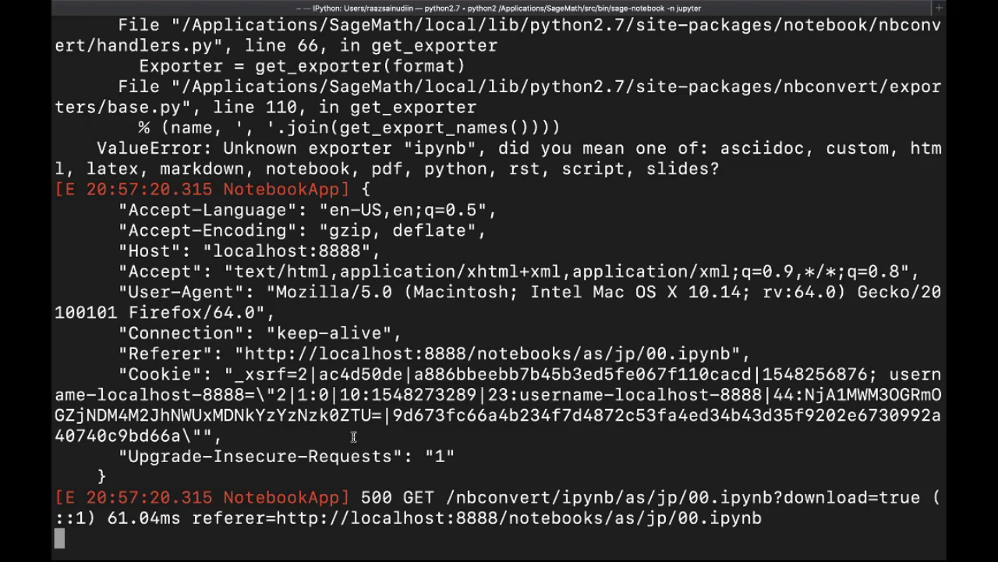
pyautogui.press('super+Tab')
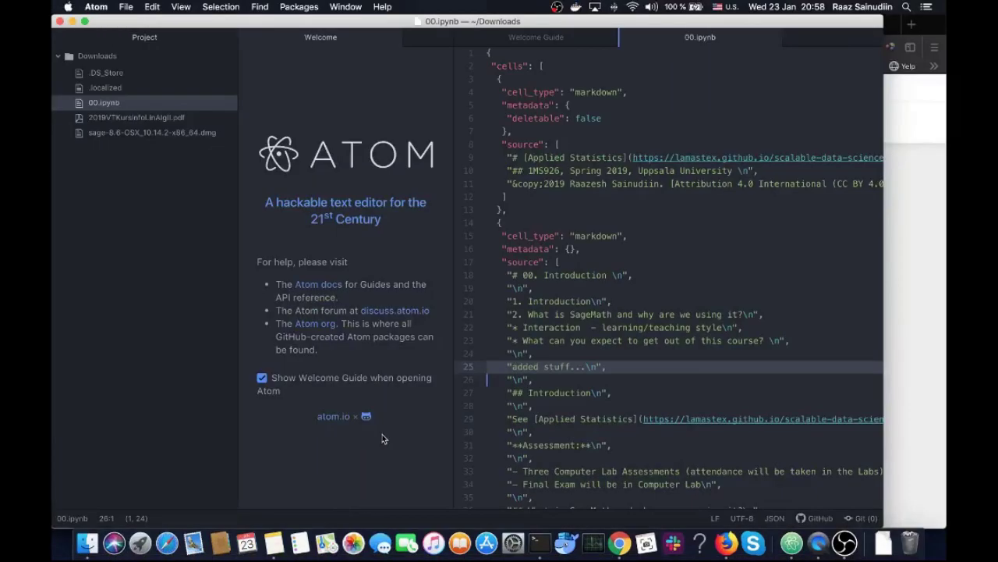
# Log out of Jupyter without reloading the changed notebook, close the 00 tab, and reload the file list
pyautogui.click(917, 234)
pyautogui.scroll(15, 750, 207)
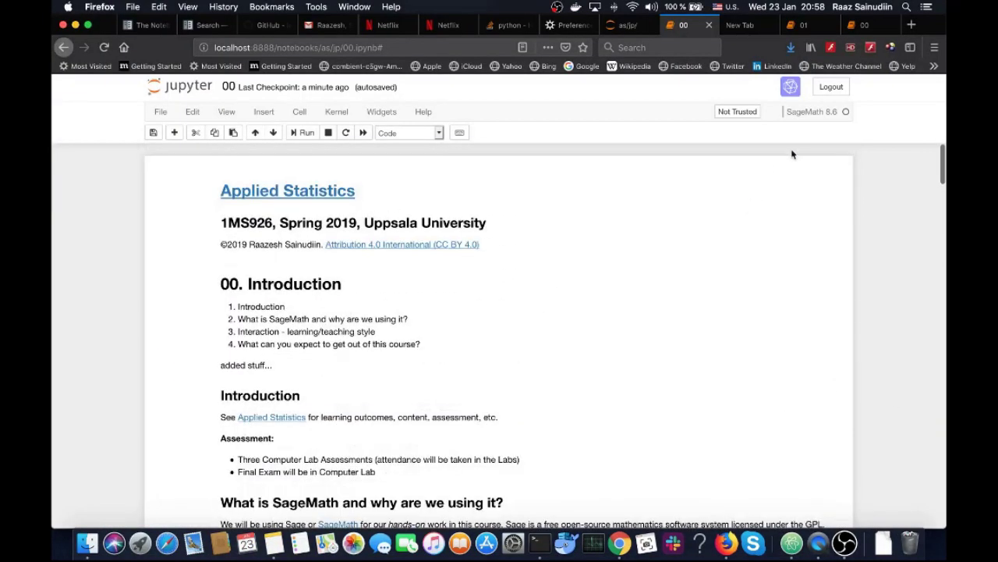
pyautogui.click(831, 89)
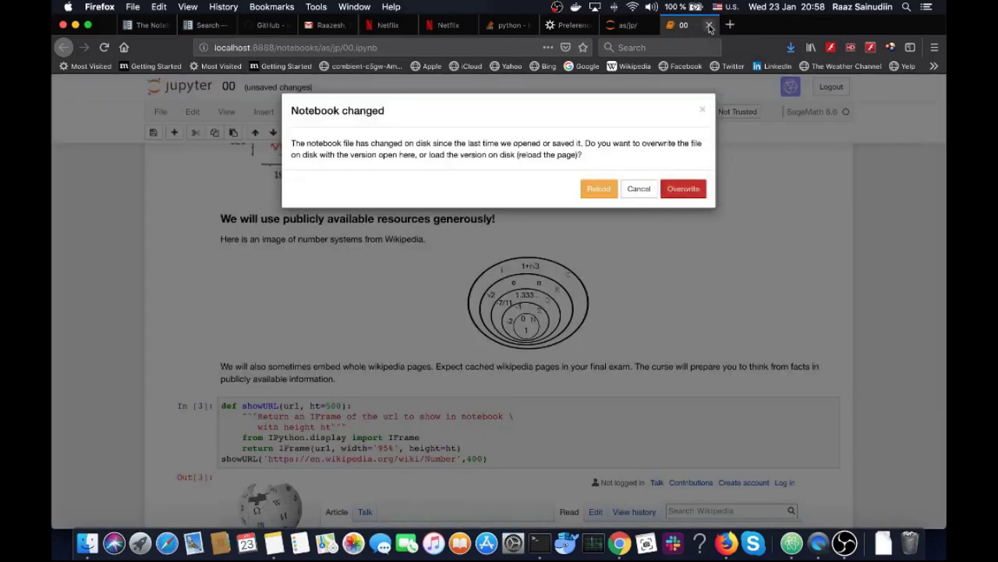
pyautogui.click(638, 189)
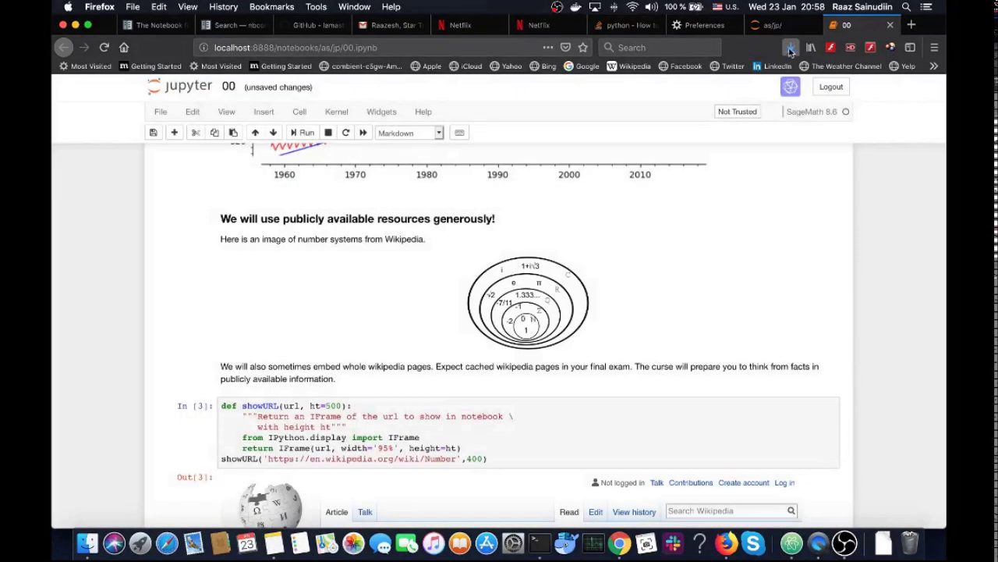
pyautogui.click(890, 25)
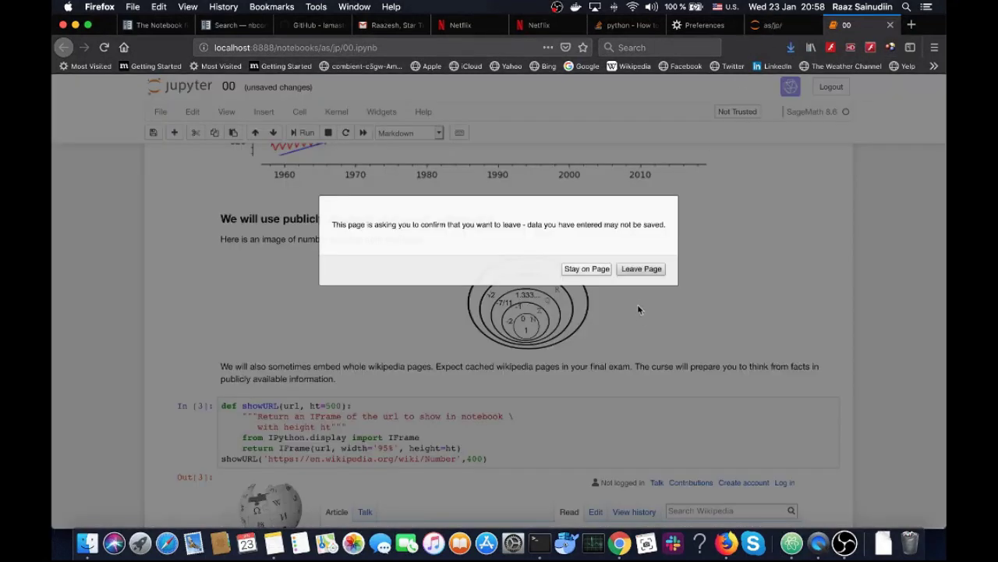
pyautogui.click(642, 273)
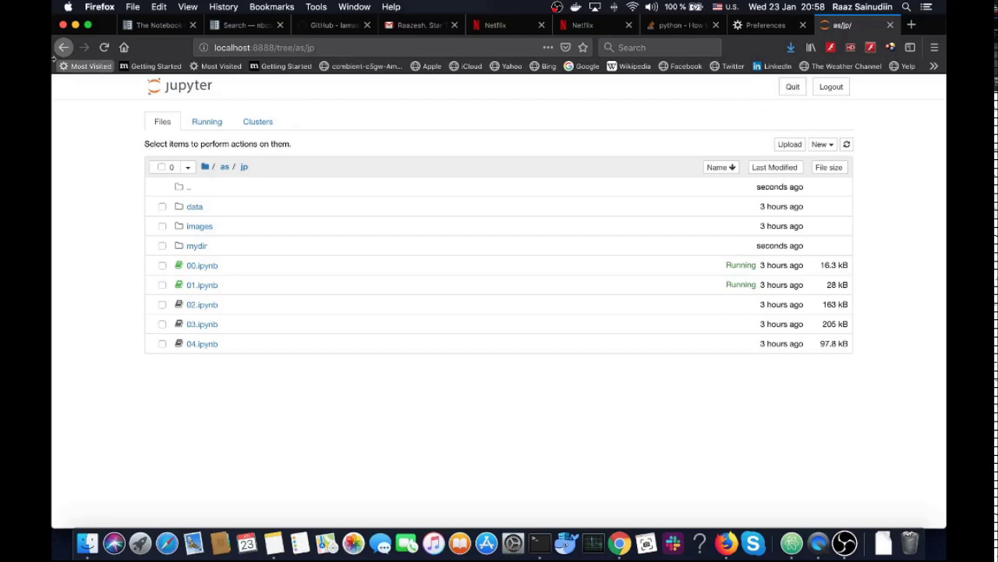
pyautogui.click(103, 47)
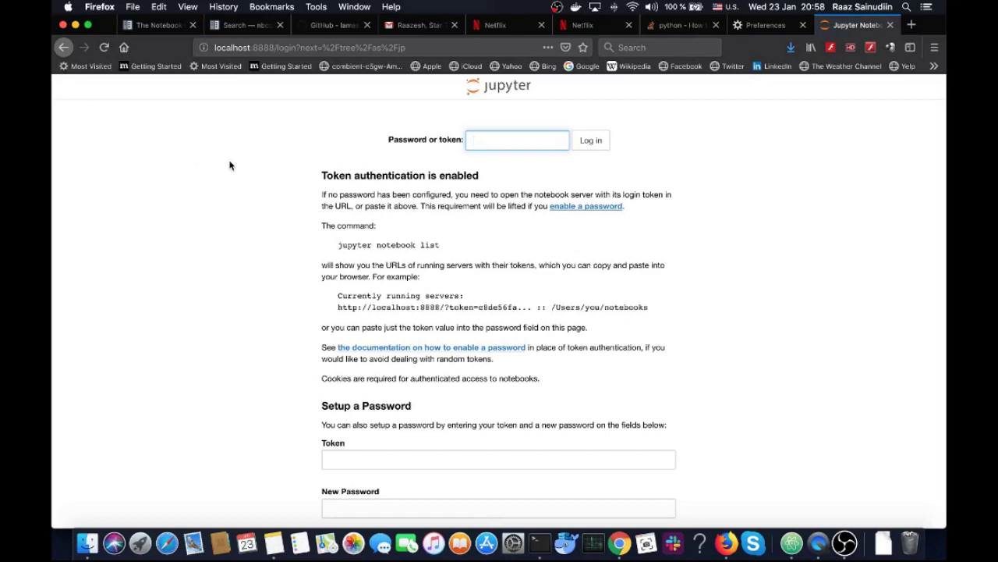
# Stop the Jupyter server in Terminal with Ctrl+C and confirm the shutdown with y
pyautogui.press('super+Tab')
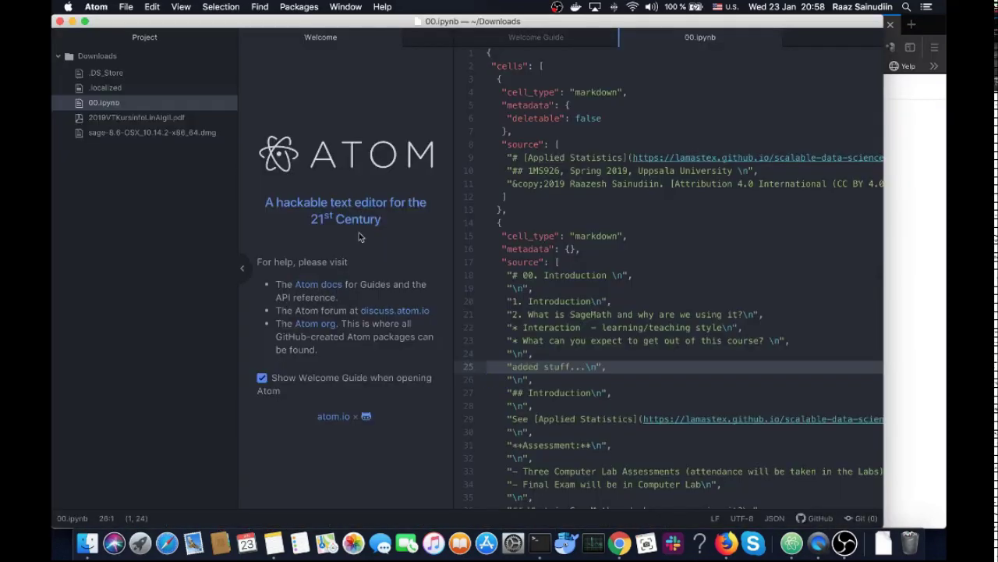
pyautogui.click(538, 544)
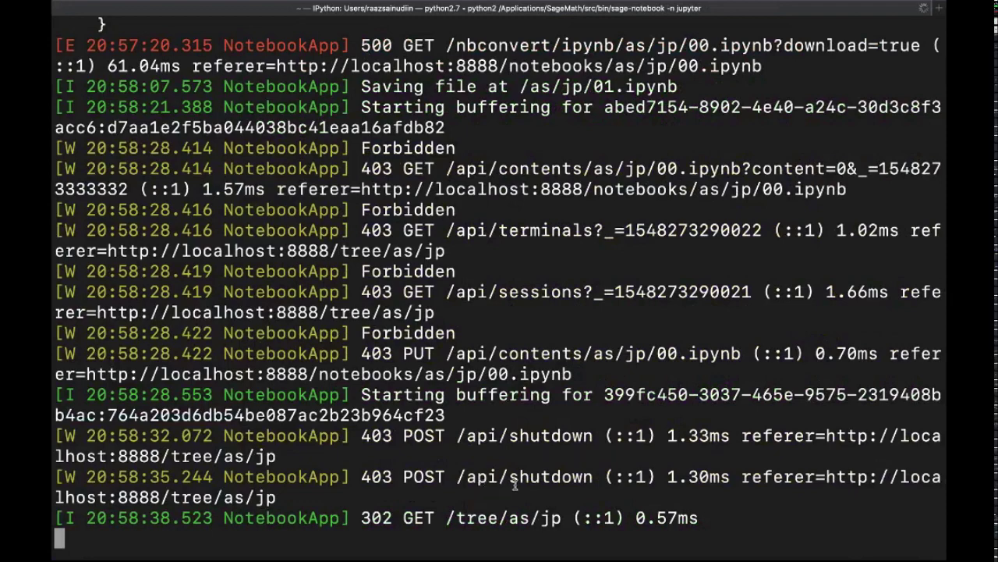
pyautogui.press('Return')
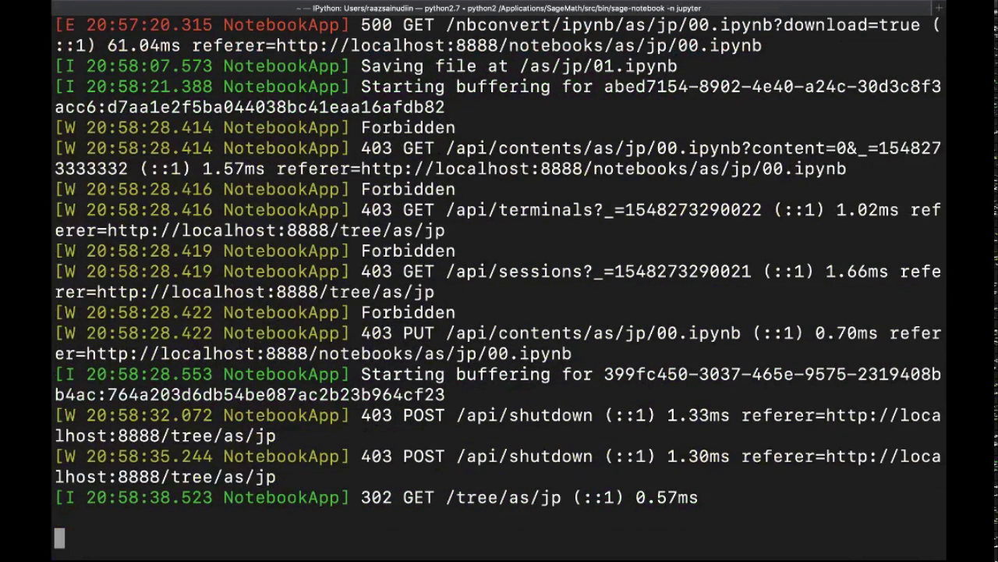
pyautogui.hotkey('ctrl', 'c')
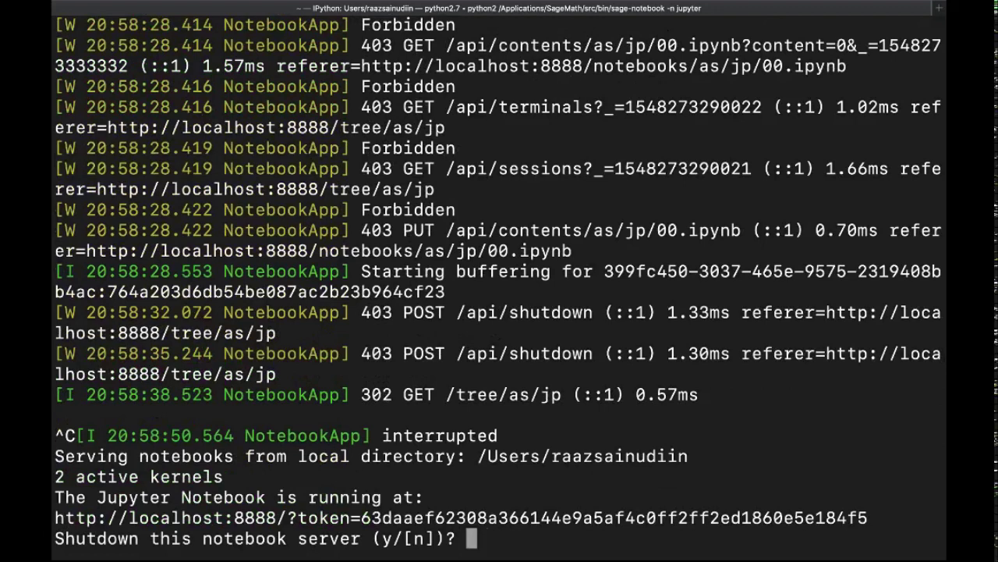
pyautogui.write('y')
pyautogui.press('Return')
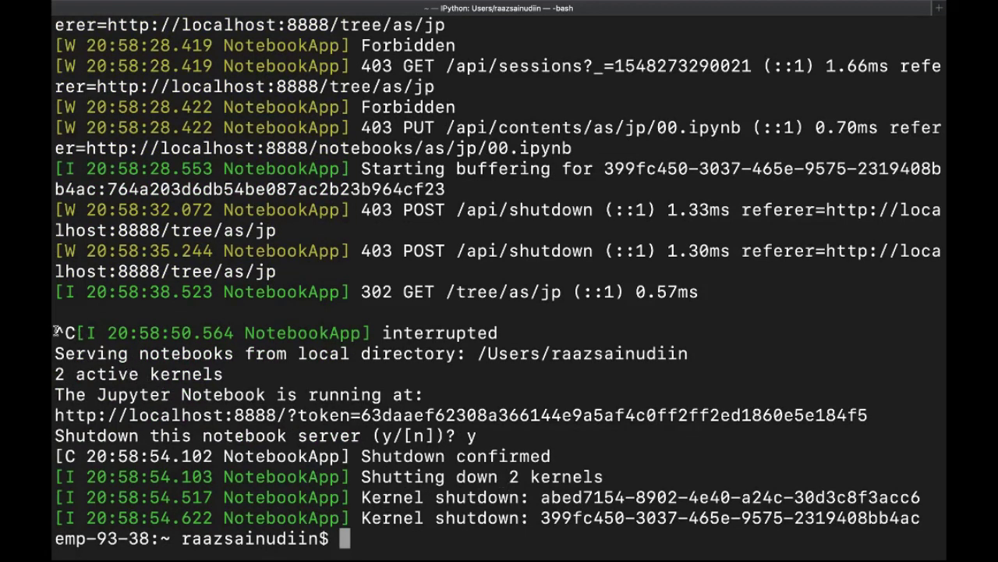
pyautogui.moveTo(55, 333); pyautogui.dragTo(75, 332)
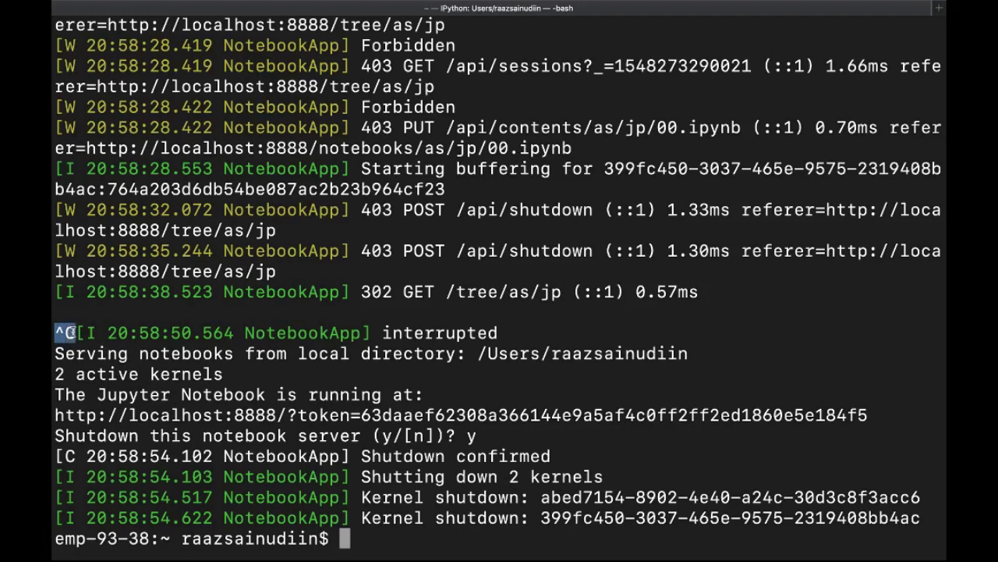